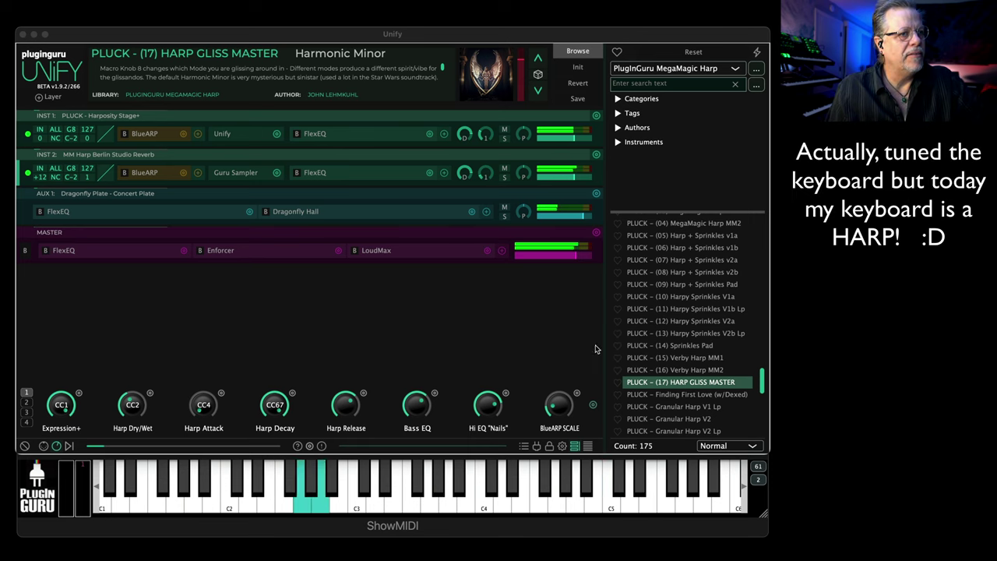
left_click_drag(560, 407, 559, 386)
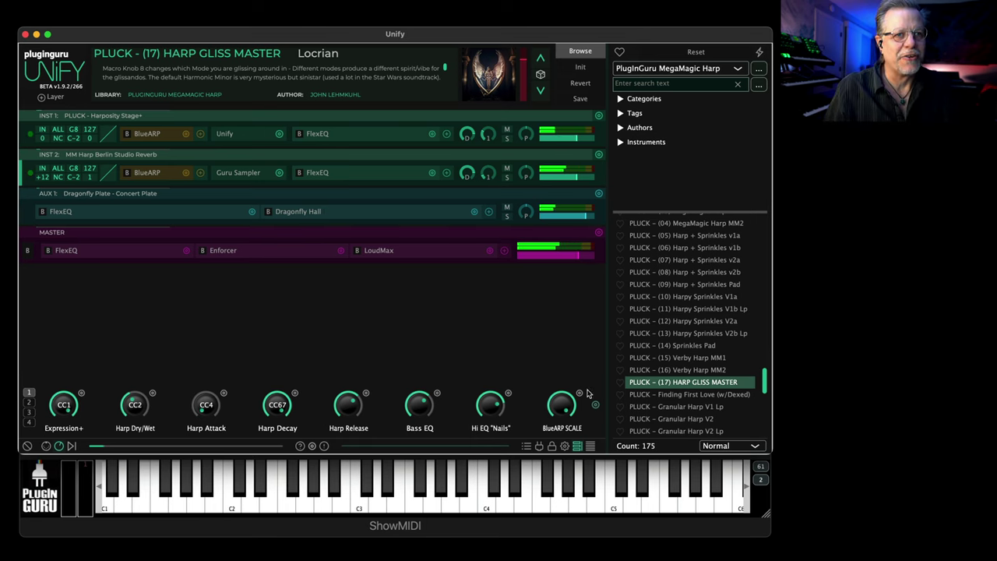
left_click_drag(575, 406, 562, 480)
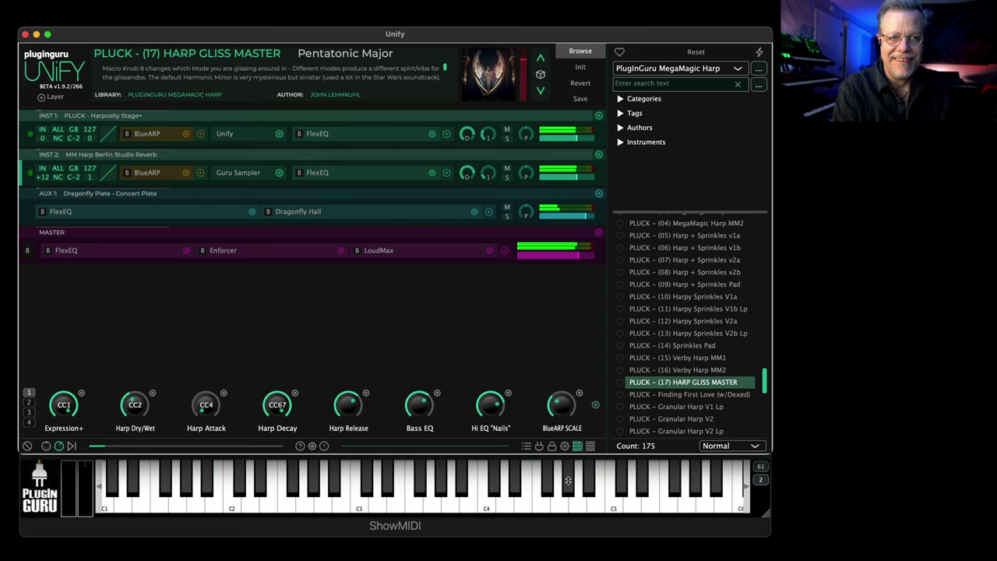
left_click_drag(568, 481, 600, 272)
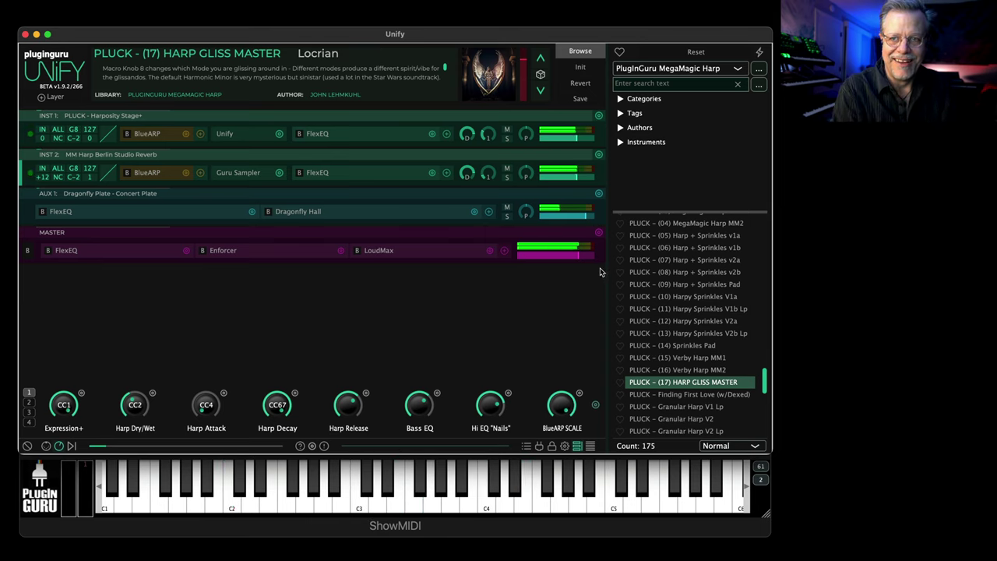
left_click_drag(563, 410, 562, 488)
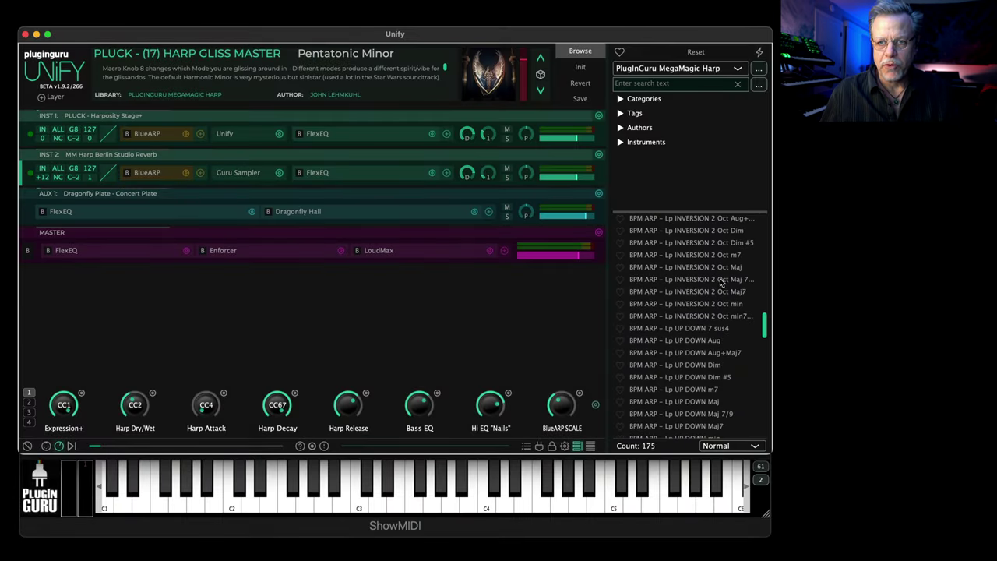
scroll(716, 288, "down", 5)
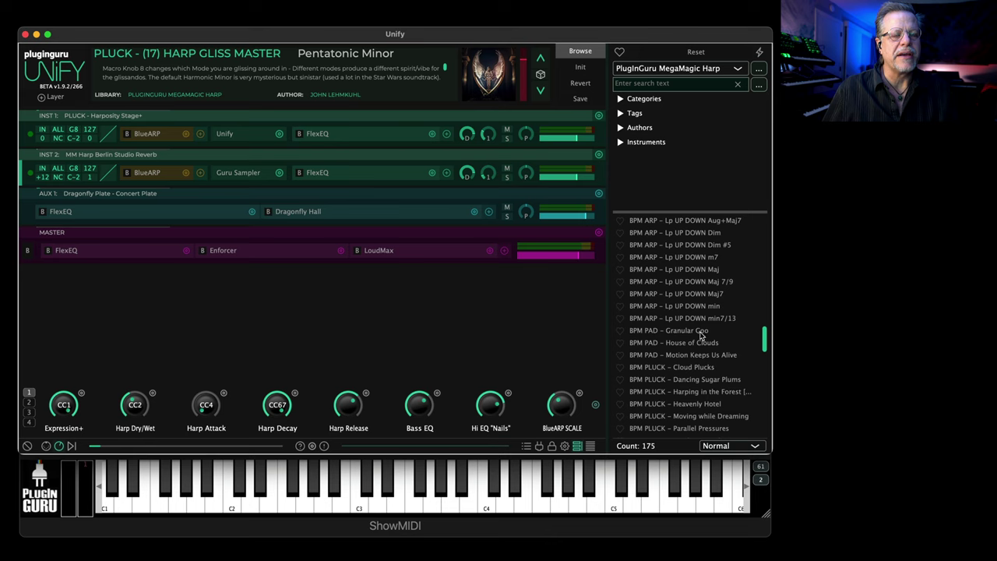
scroll(701, 337, "down", 4)
scroll(691, 362, "down", 10)
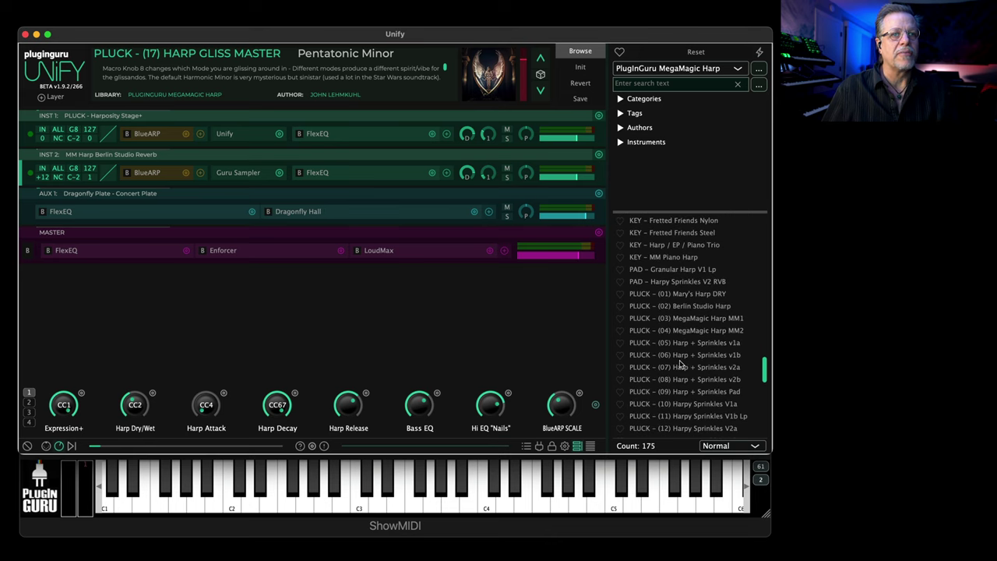
scroll(682, 350, "up", 5)
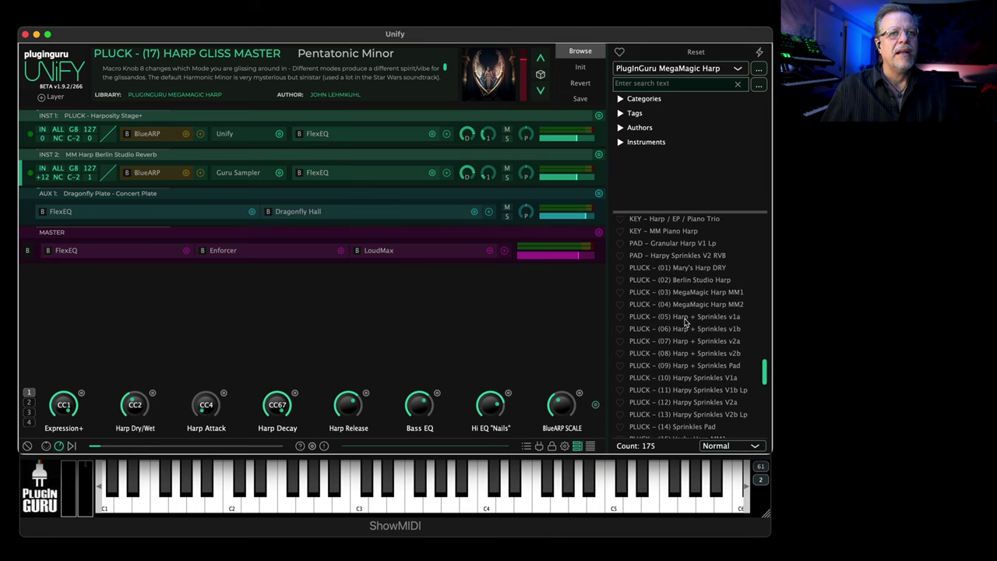
- Load PLUCK - (01) Mary's Harp DRY from the MegaMagic Harp preset list and let it play
left_click(680, 269)
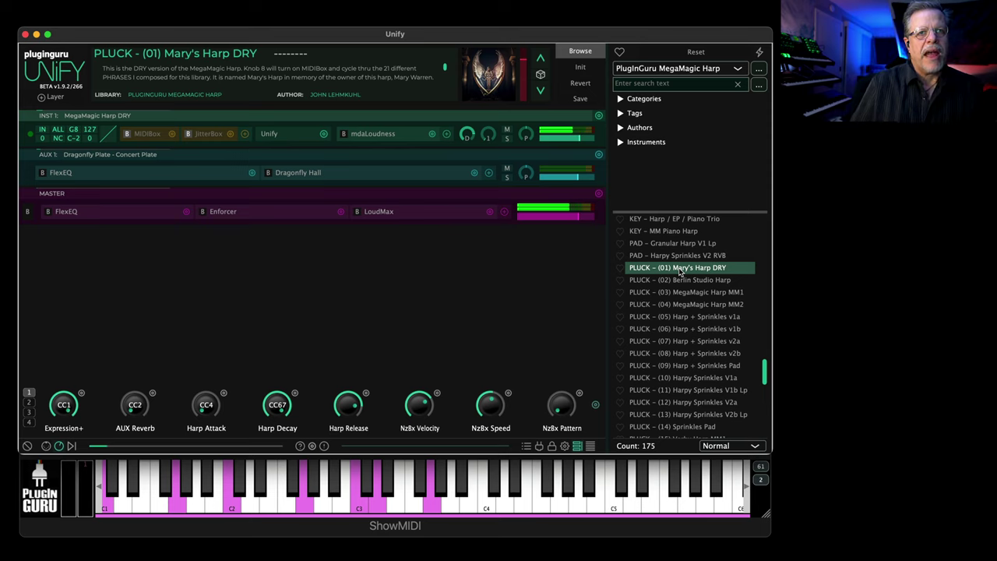
scroll(681, 352, "down", 5)
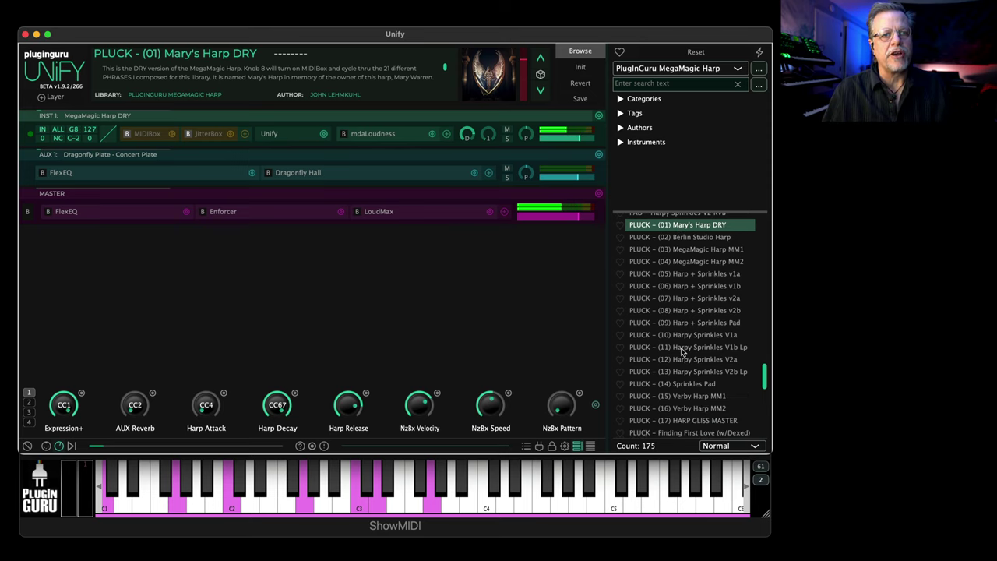
scroll(687, 376, "up", 3)
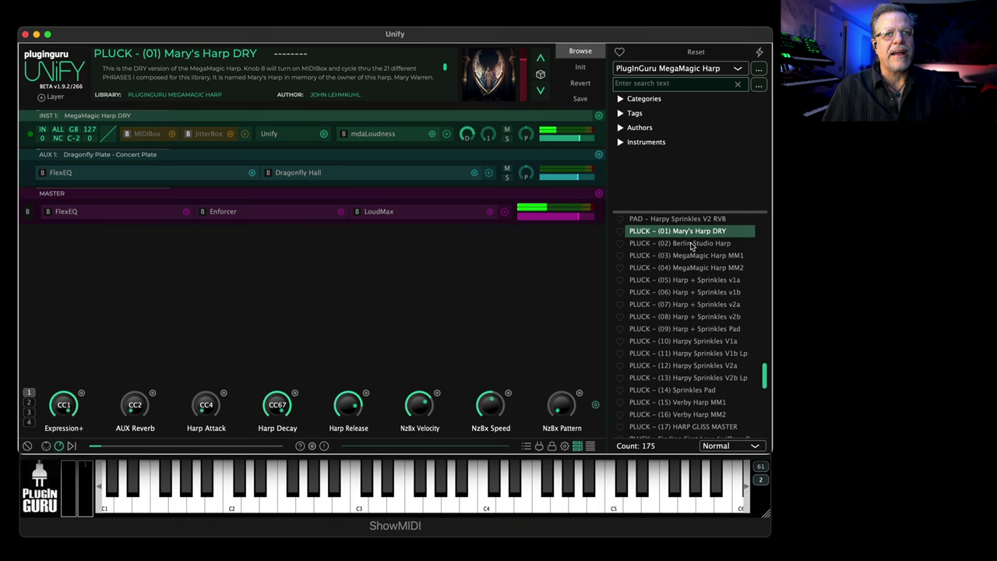
scroll(689, 261, "down", 1)
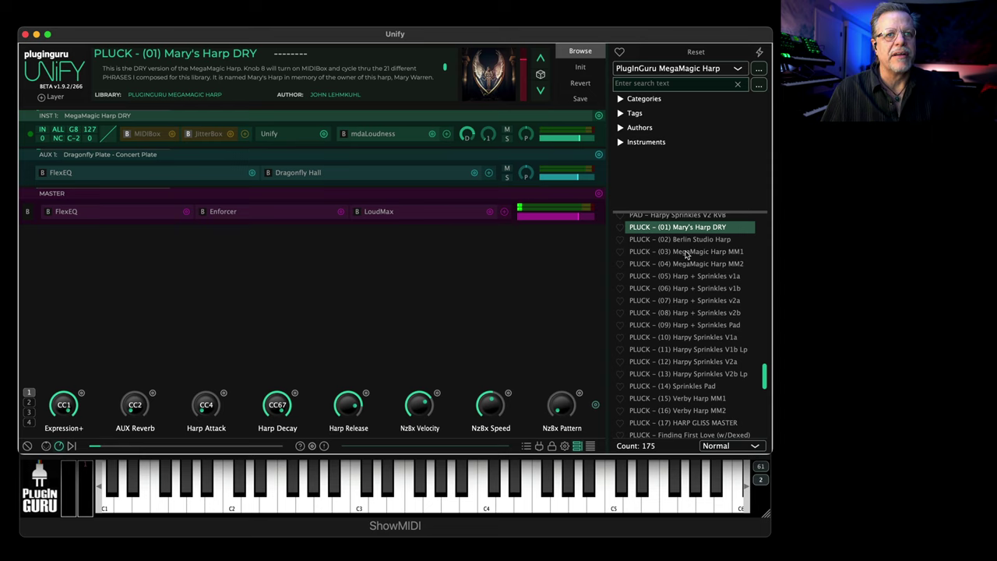
- Load PLUCK - (03) MegaMagic Harp MM1, solo INST 2 briefly, then unsolo it
left_click(687, 252)
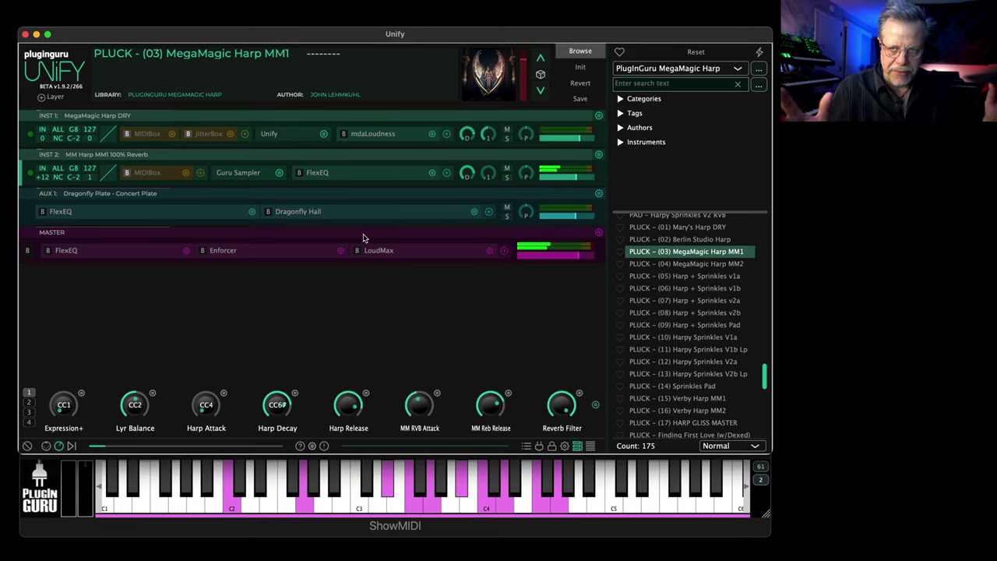
left_click(507, 178)
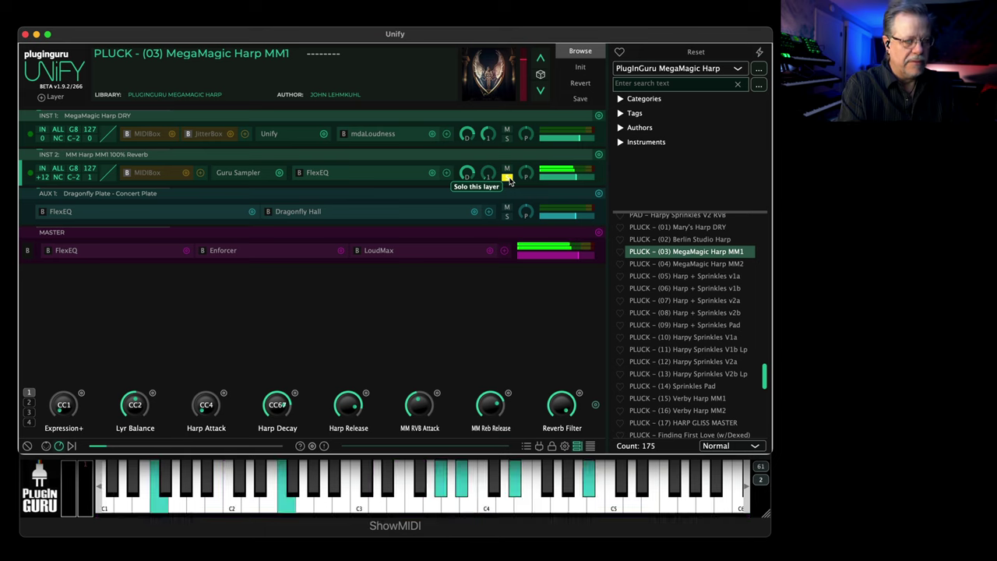
left_click(506, 179)
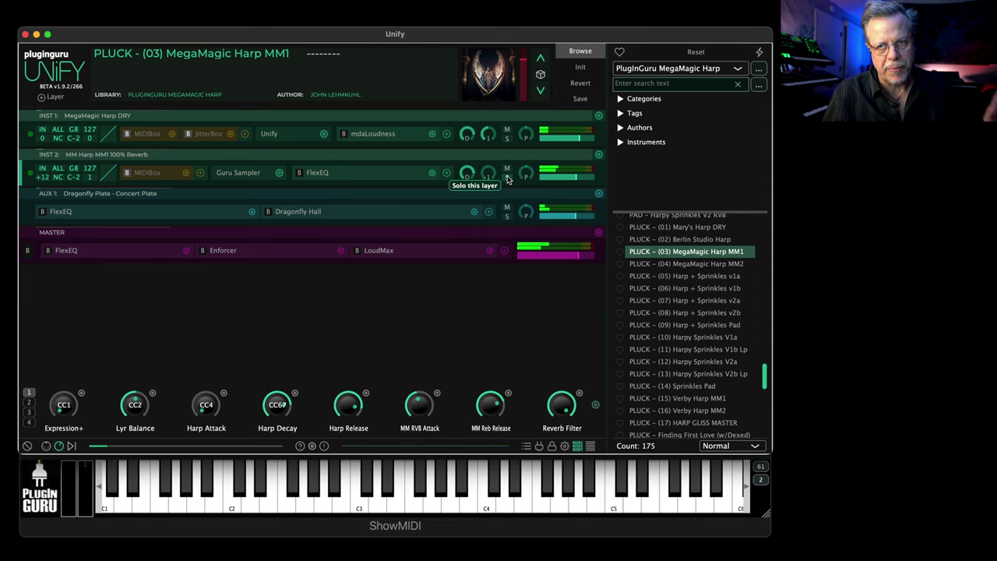
mouse_move(463, 143)
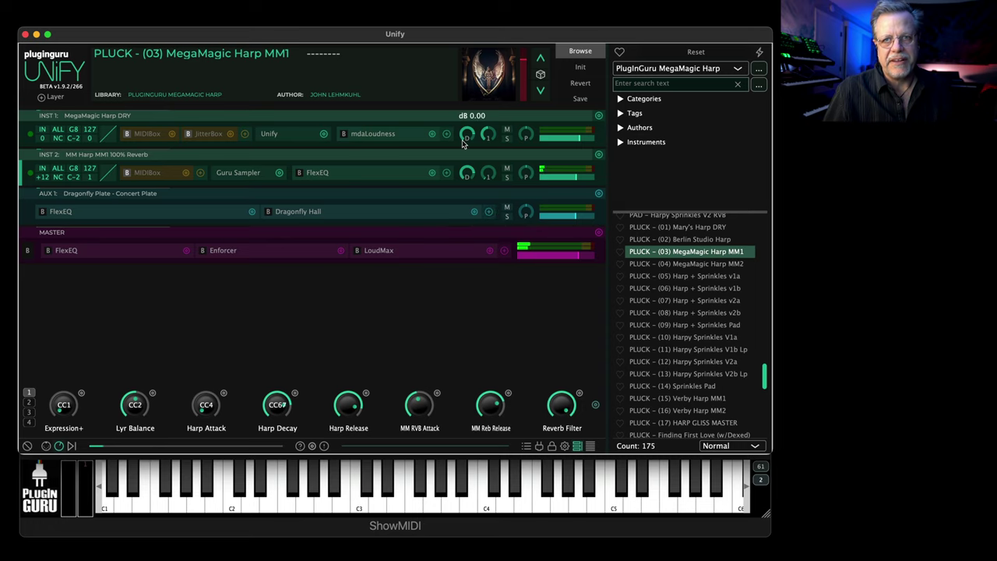
- Swap INST 1 to Kontakt and load Grand Harp.nki from the HARP Patches folder
left_click(324, 134)
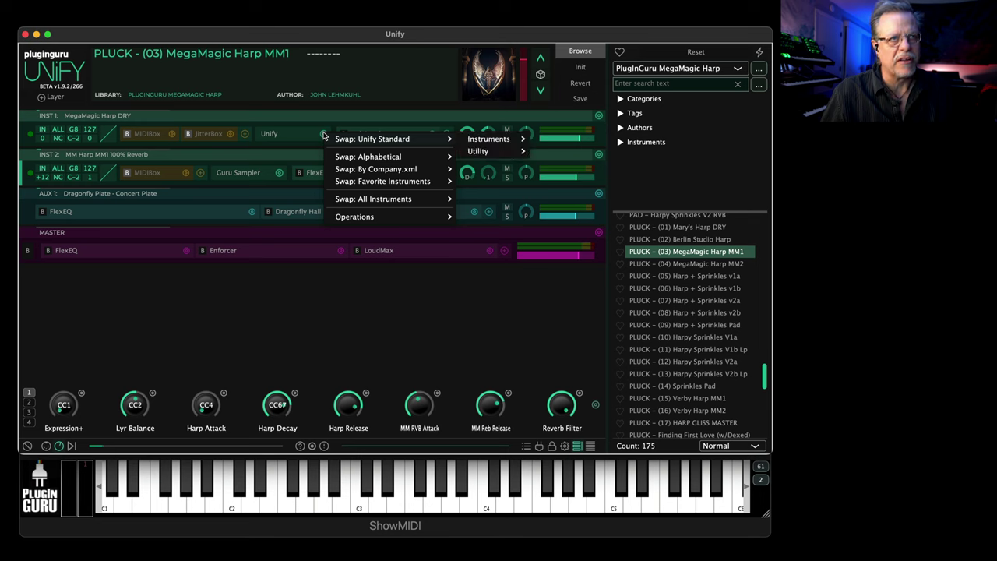
mouse_move(354, 198)
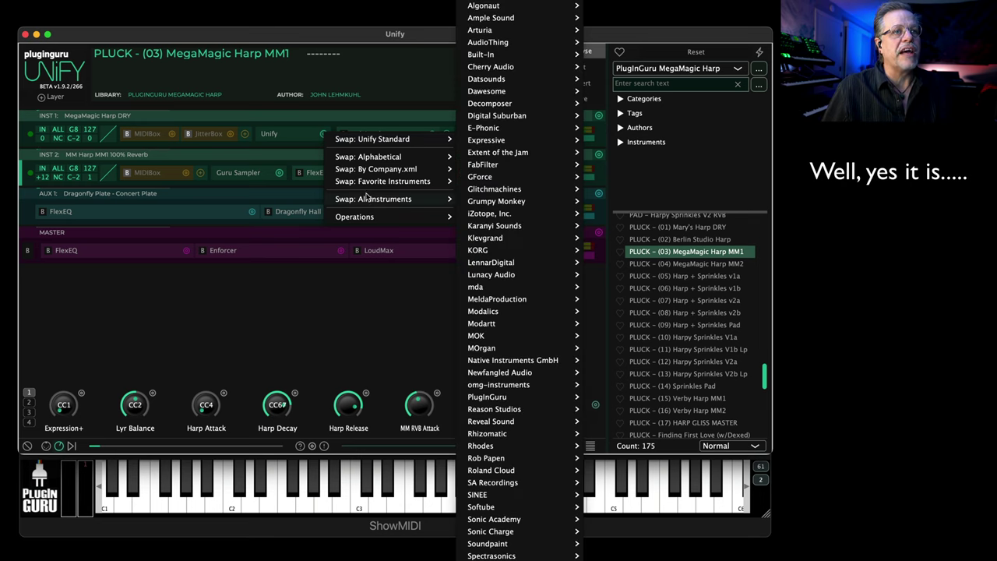
mouse_move(384, 182)
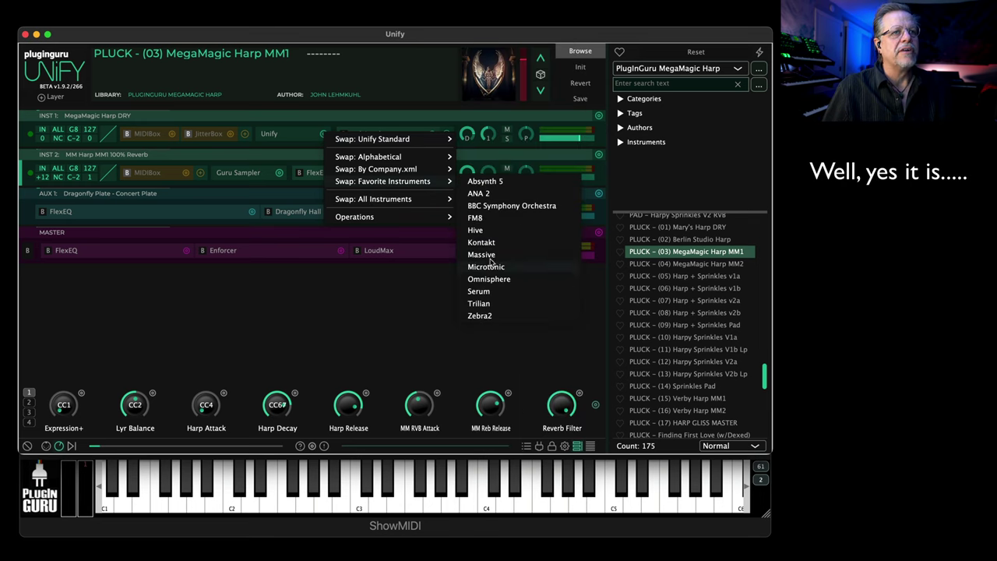
left_click(393, 228)
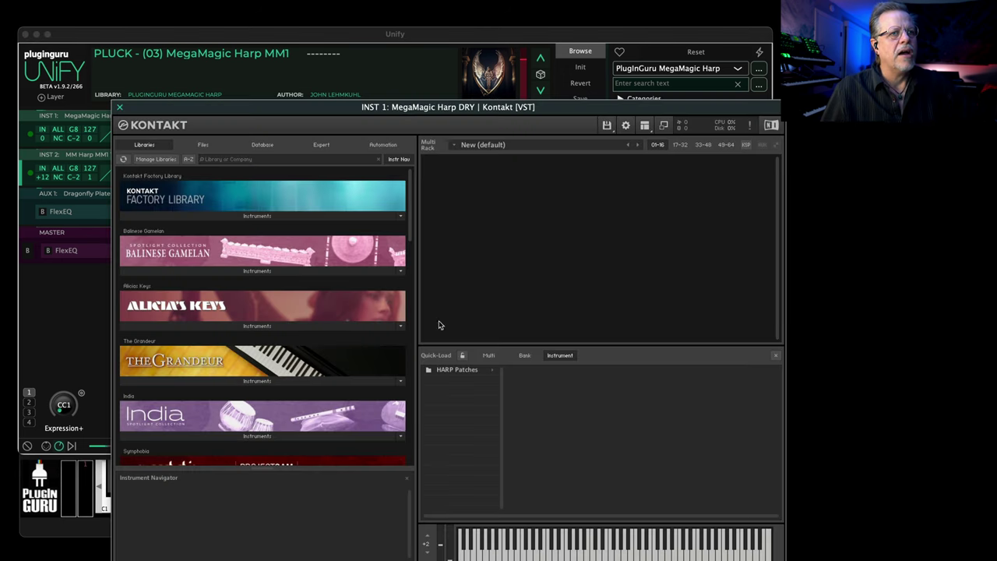
left_click(458, 370)
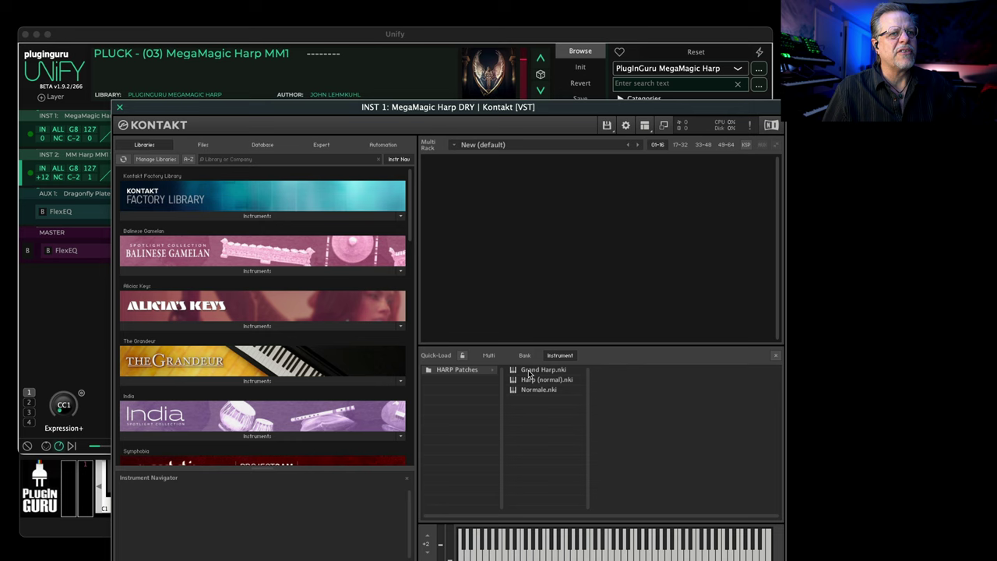
left_click_drag(528, 374, 491, 270)
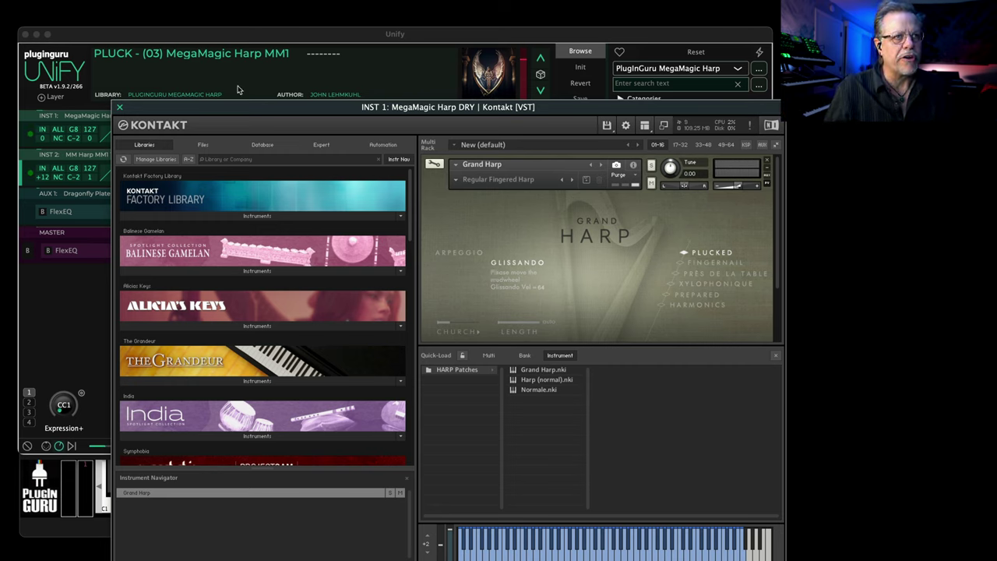
left_click(119, 106)
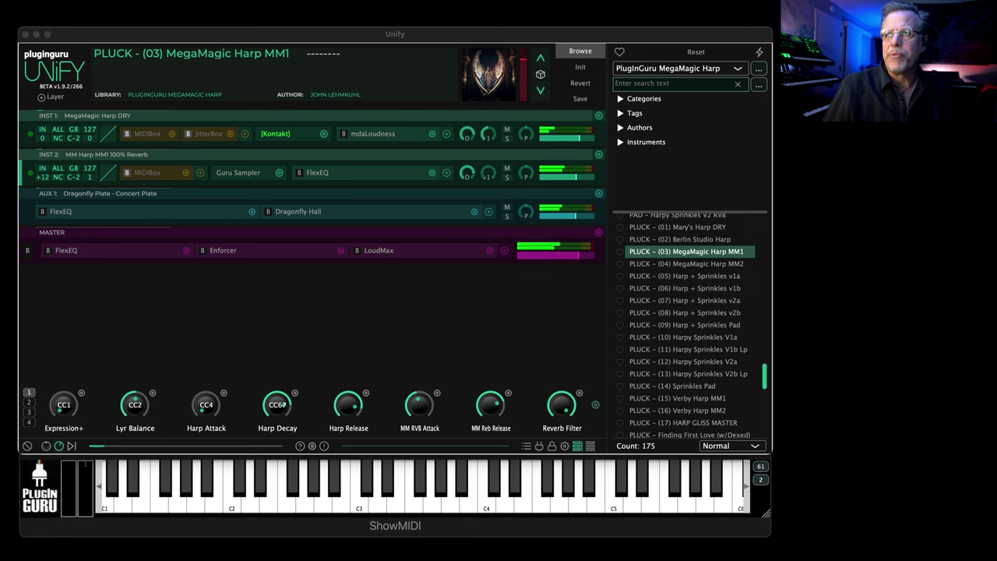
- In INST 1's Kontakt editor, replace Grand Harp with Normale, then with Harp (normal)
left_click(275, 133)
left_click_drag(301, 87, 139, 45)
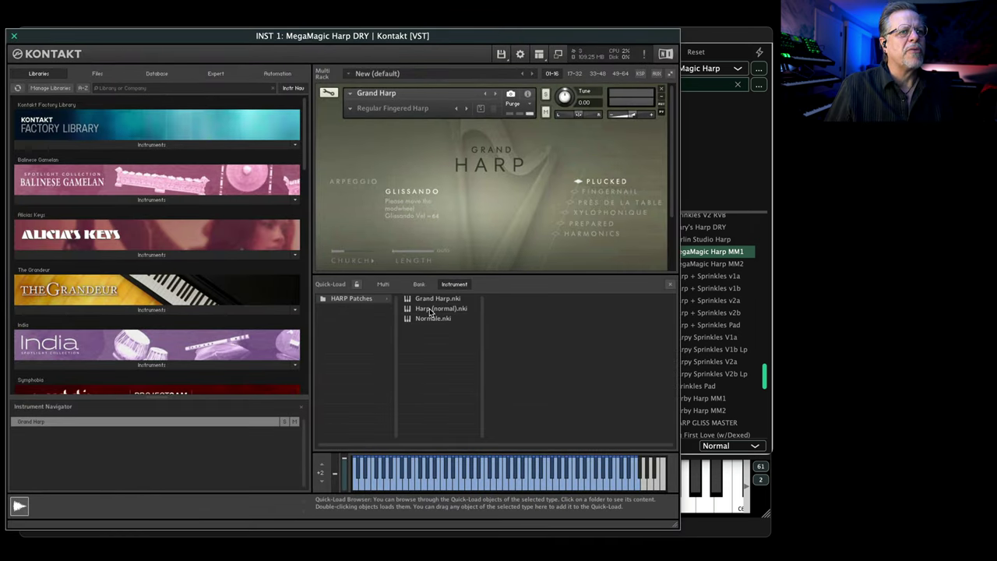
left_click_drag(430, 318, 433, 203)
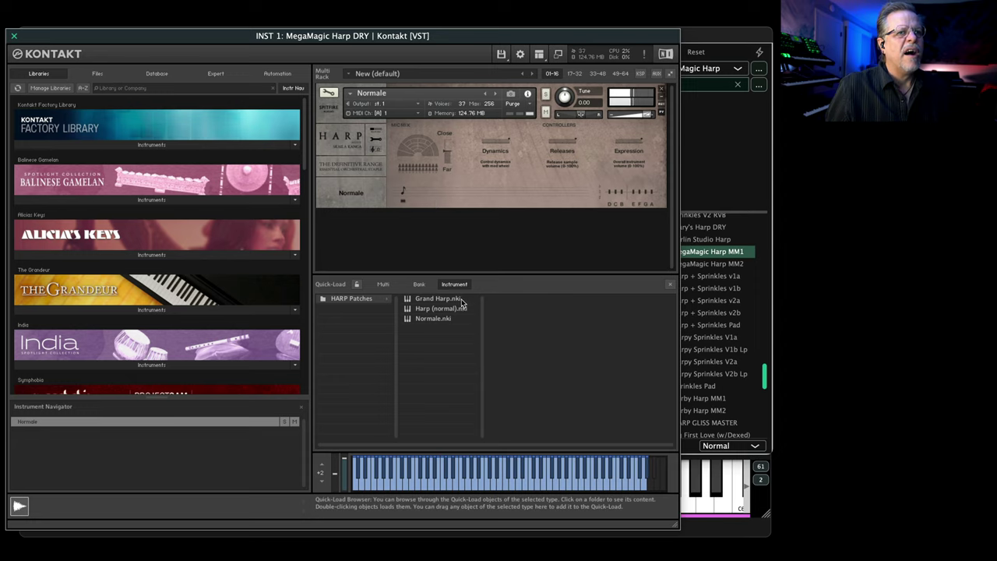
left_click_drag(441, 308, 456, 194)
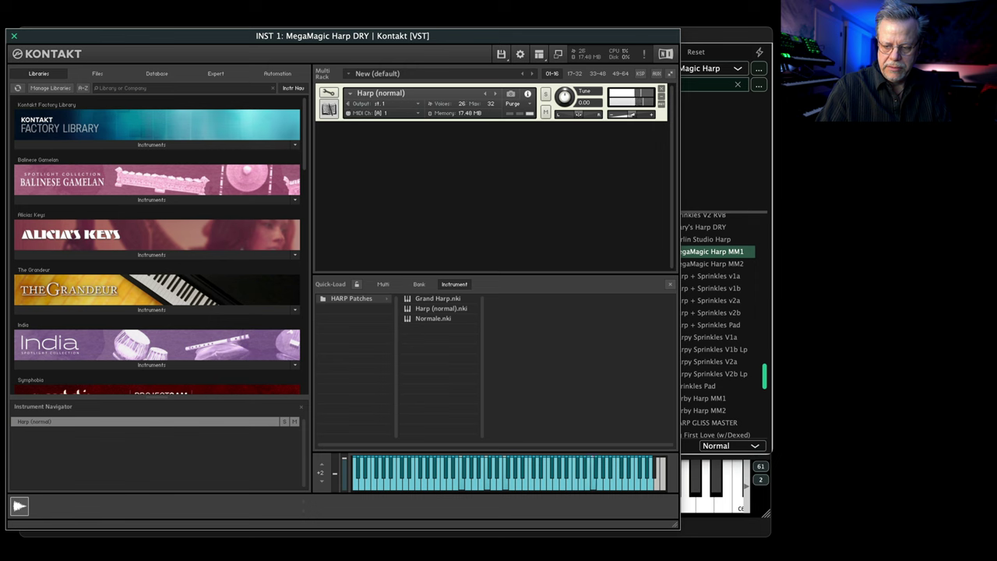
key("super+w")
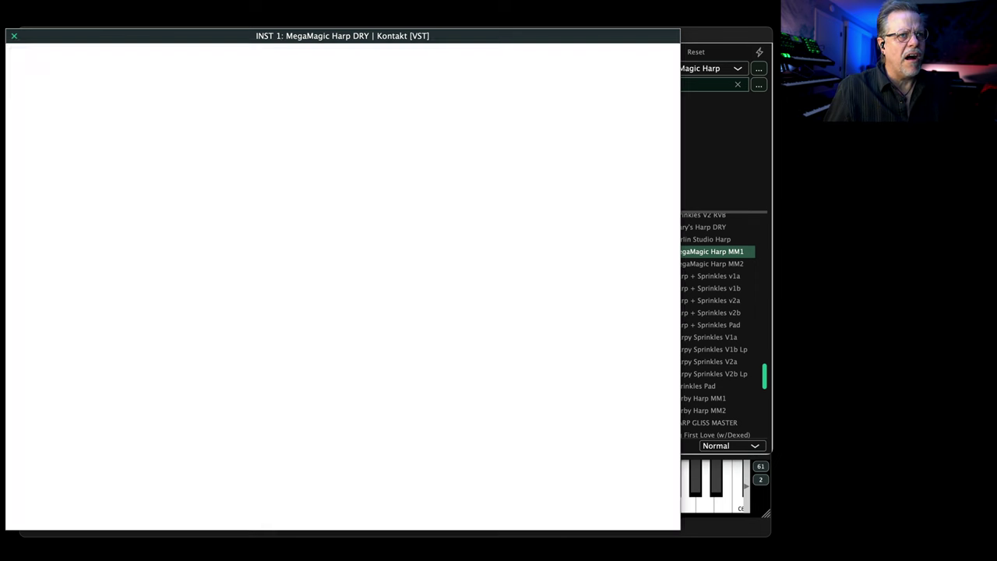
- Reload MegaMagic Harp MM1 to restore its instrument, then load PLUCK - (04) MegaMagic Harp MM2
left_click(682, 251)
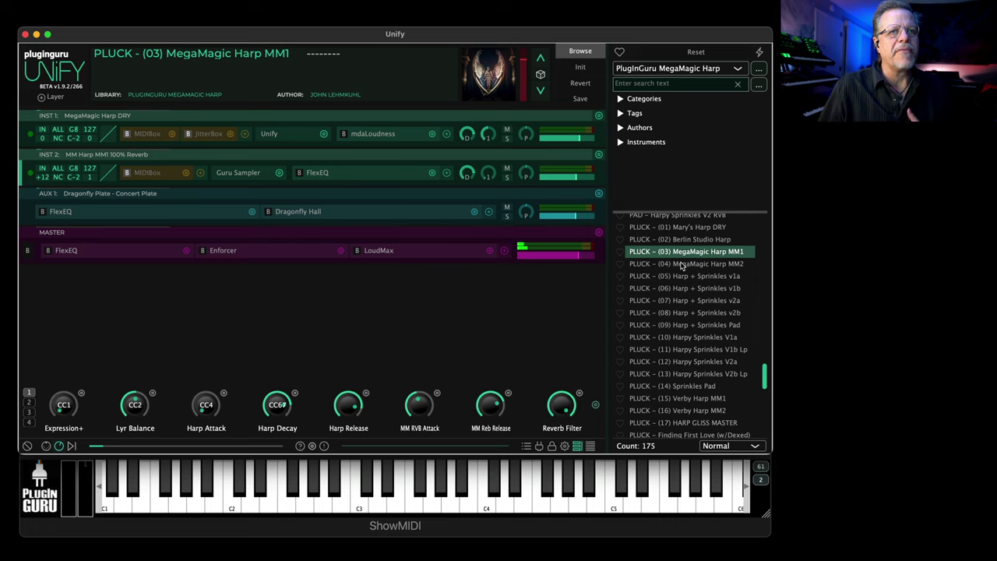
left_click(680, 264)
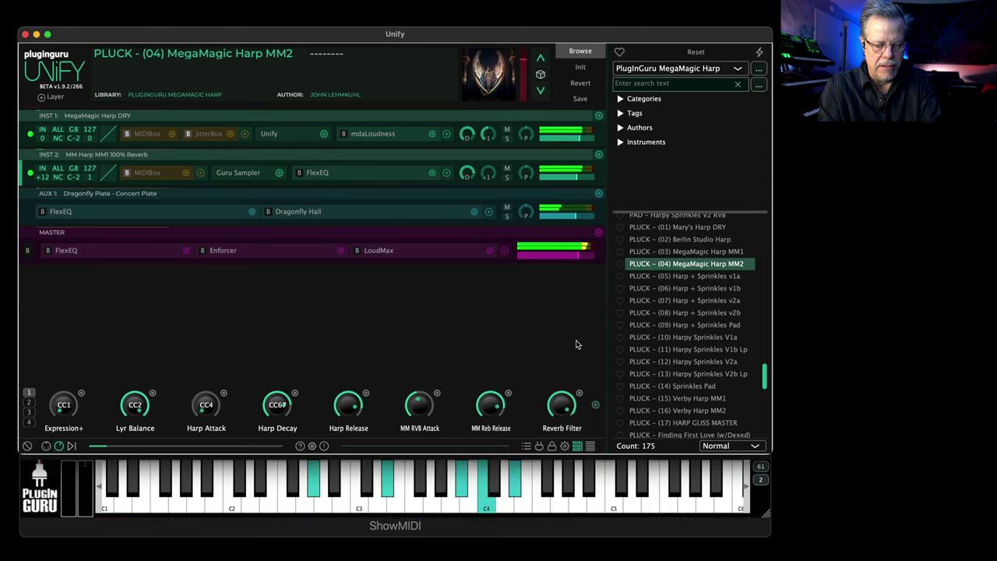
- Lower the Reverb Filter amount, then step down to PLUCK - (05) Harp + Sprinkles v1a
left_click_drag(562, 419, 552, 478)
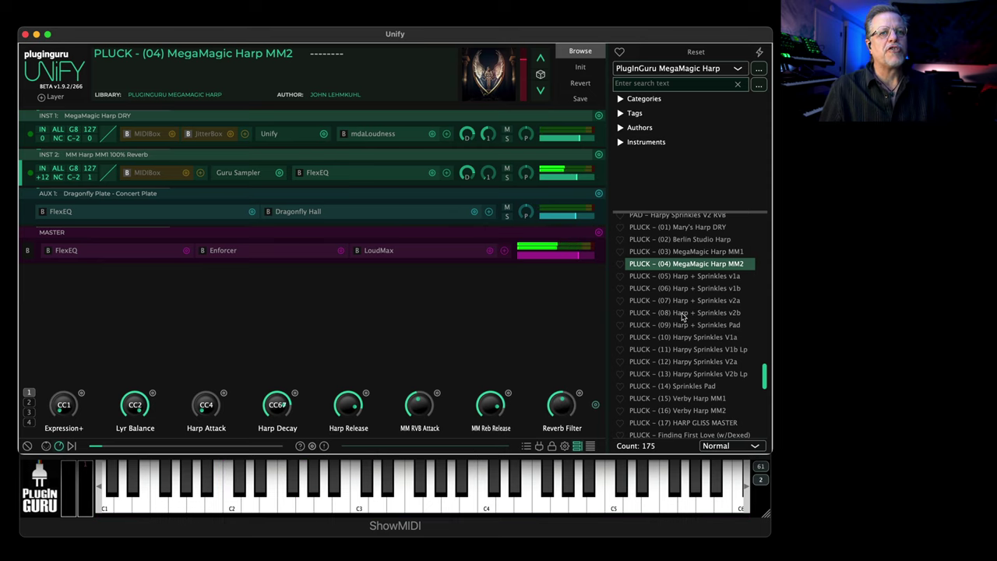
key("Down")
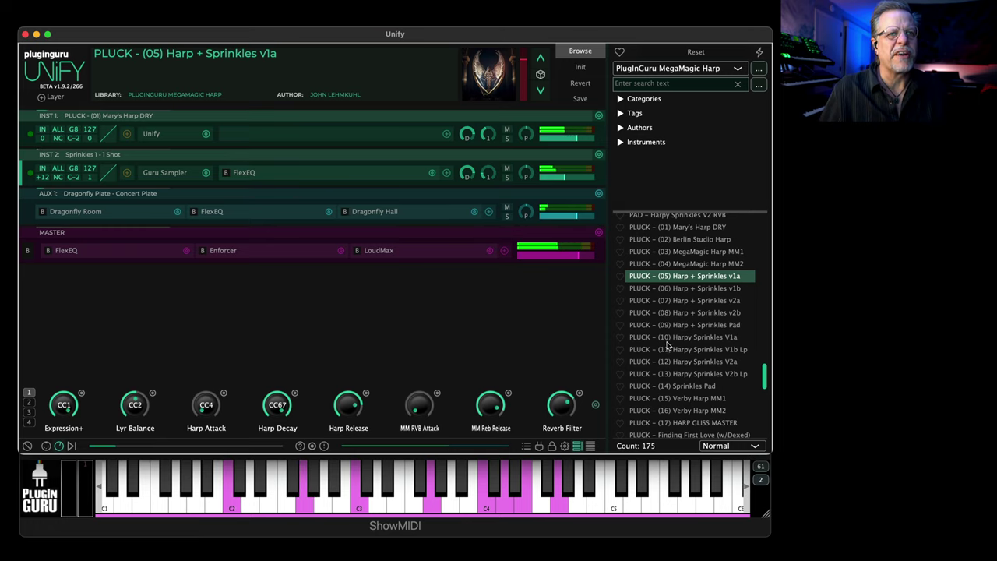
- Audition presets (10), (12), (07) and (08), ending on (14) Sprinkles Pad
left_click(688, 338)
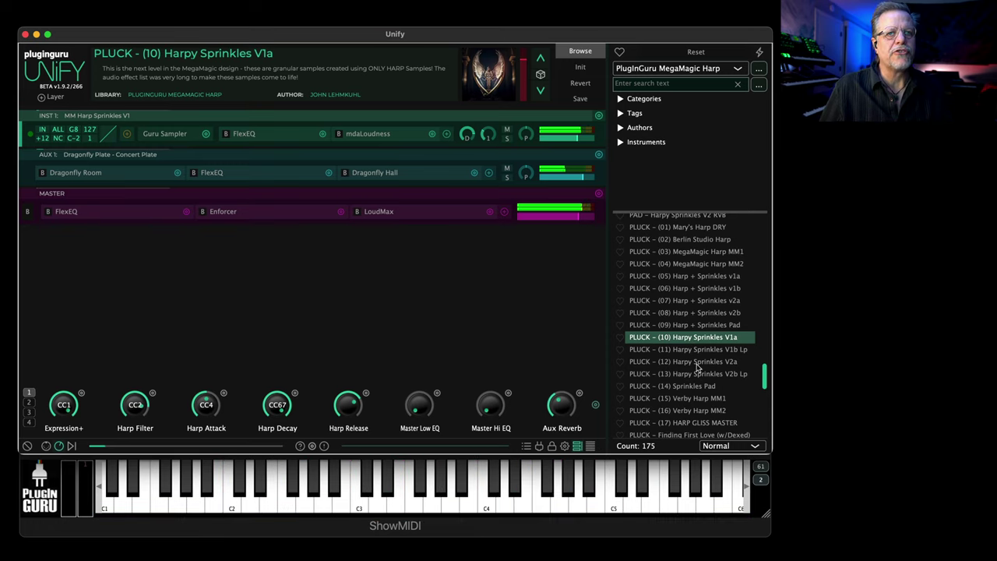
left_click(697, 363)
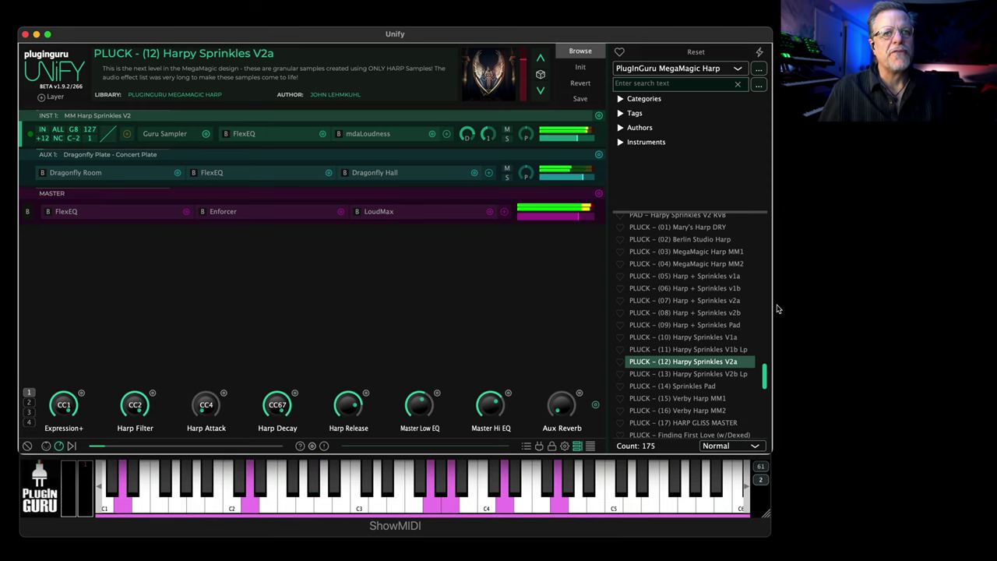
left_click(697, 304)
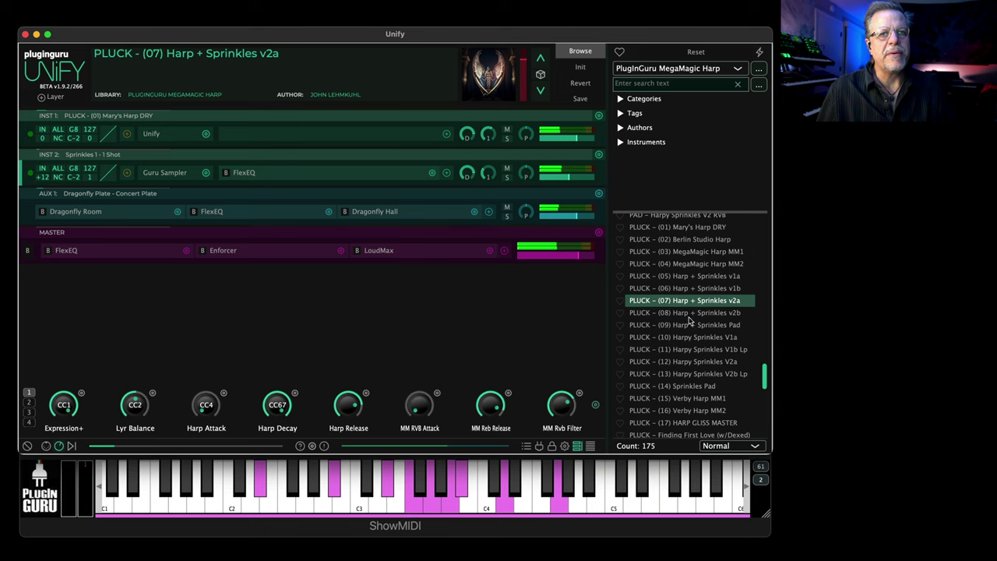
left_click(715, 314)
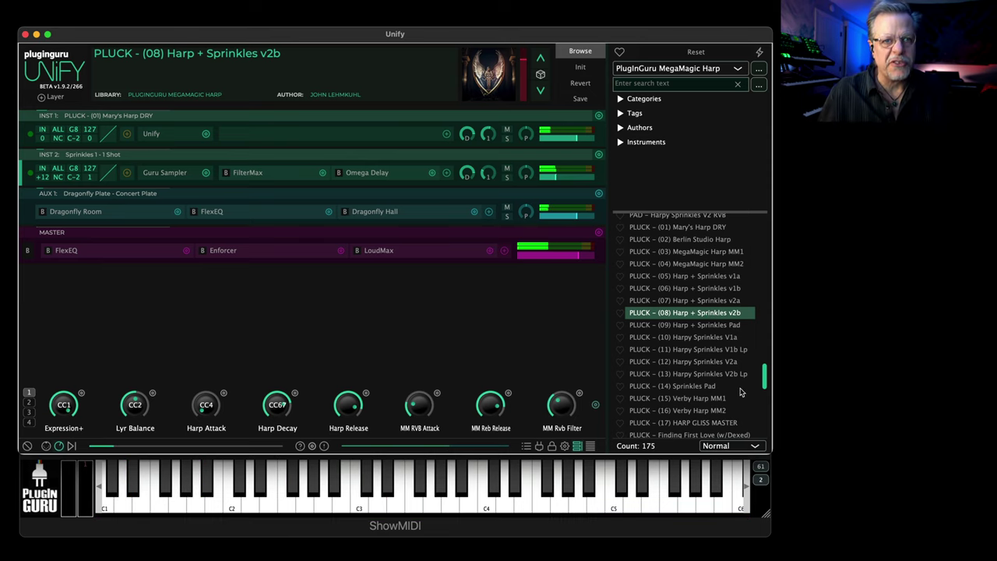
left_click(683, 390)
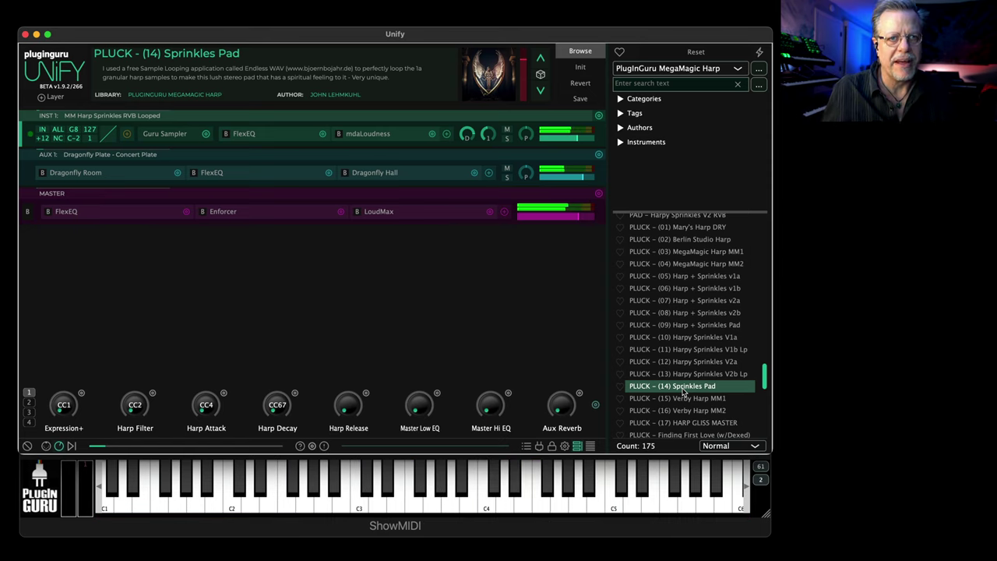
- Load PLUCK - (02) Berlin Studio Harp and switch to the Berlin Studio library web page
scroll(693, 299, "up", 3)
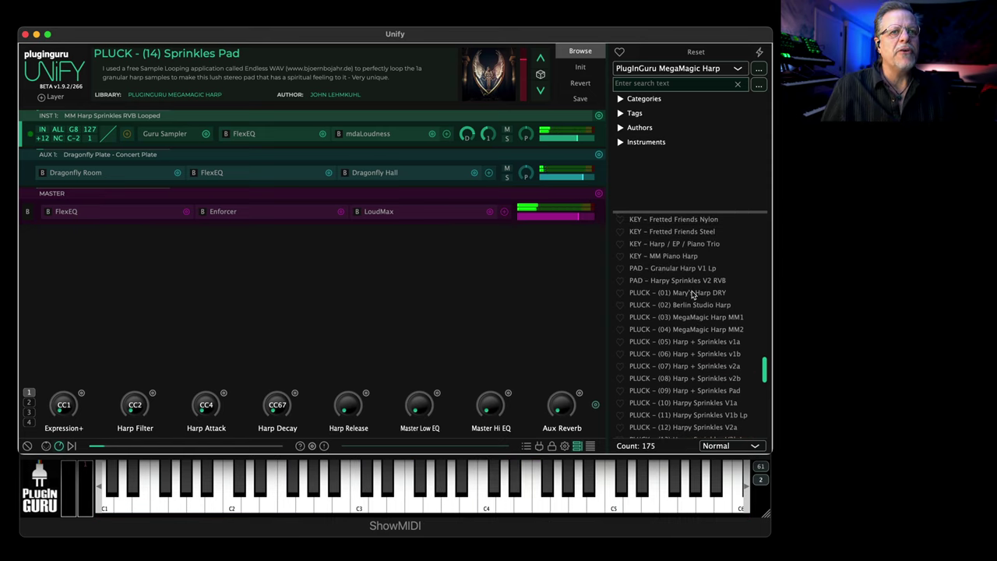
left_click(693, 307)
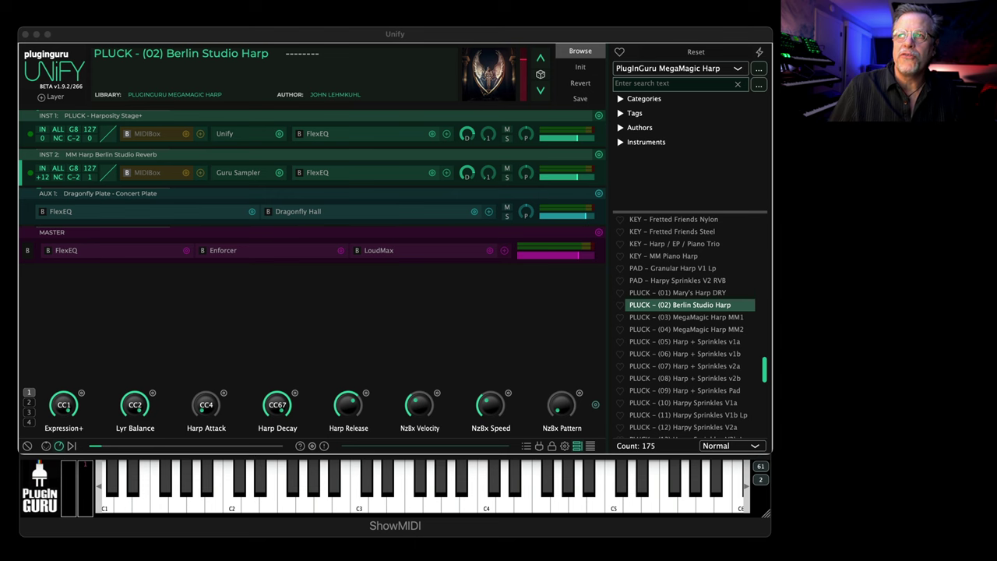
key("super+Tab")
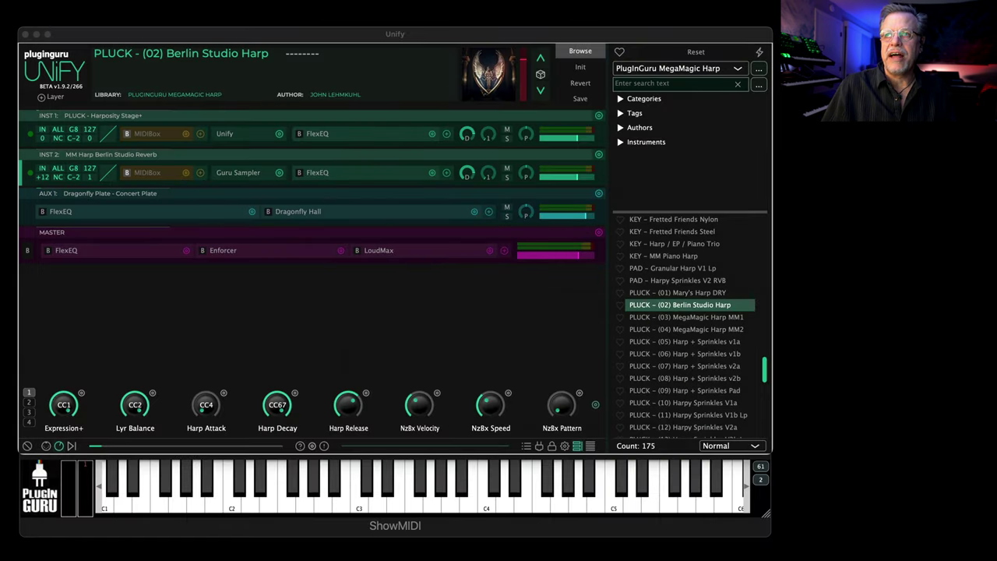
left_click(677, 293)
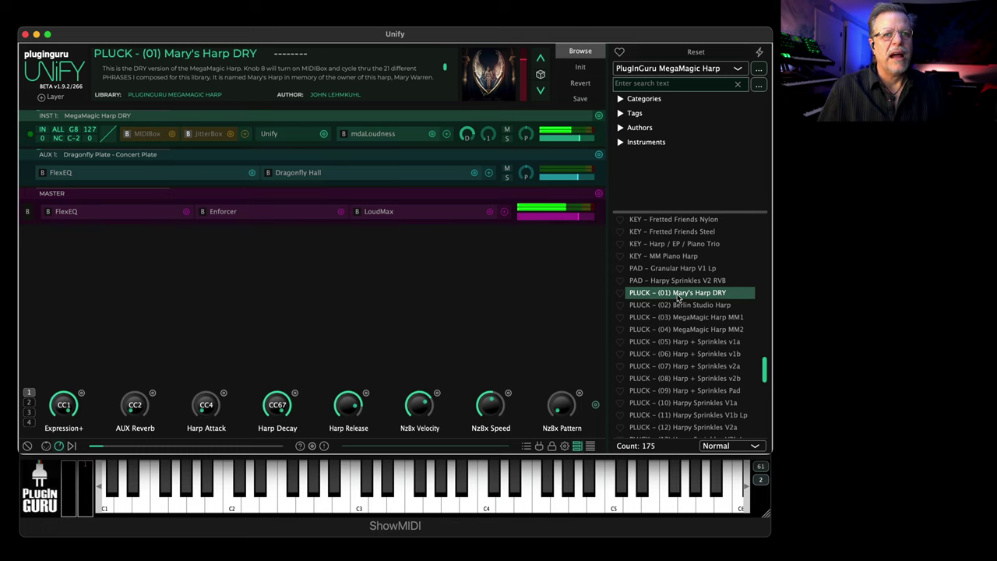
left_click(680, 305)
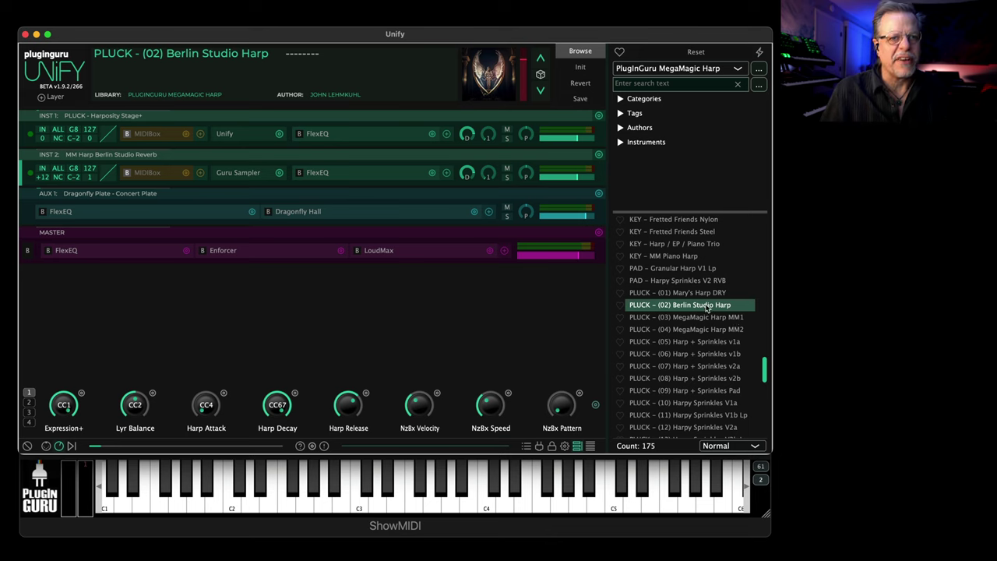
- Audition BPM ARP PHR Maj Chordal and PHR Maj Sweethearts, ending on PHR Maj Broken Triad
scroll(707, 350, "down", 5)
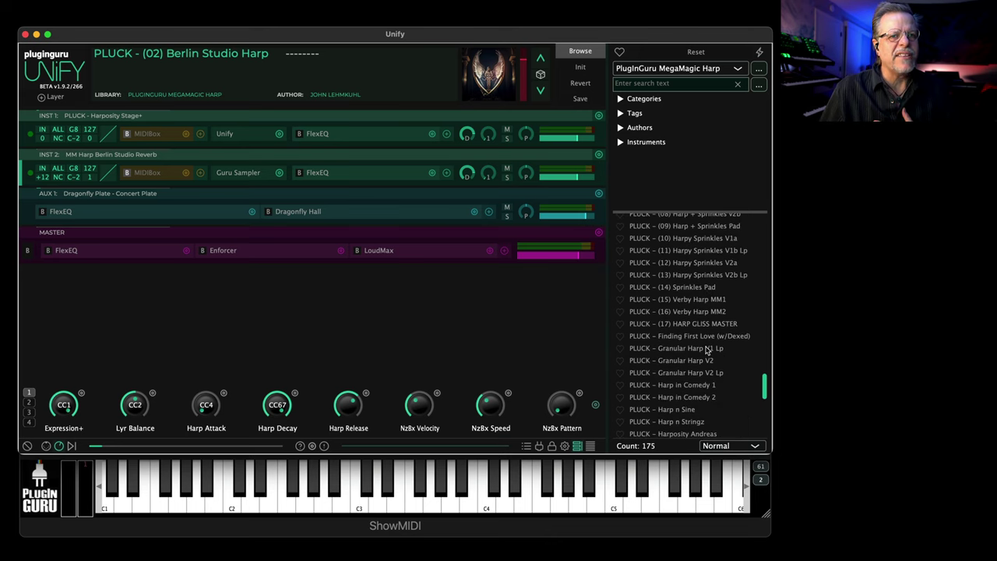
scroll(707, 351, "down", 1)
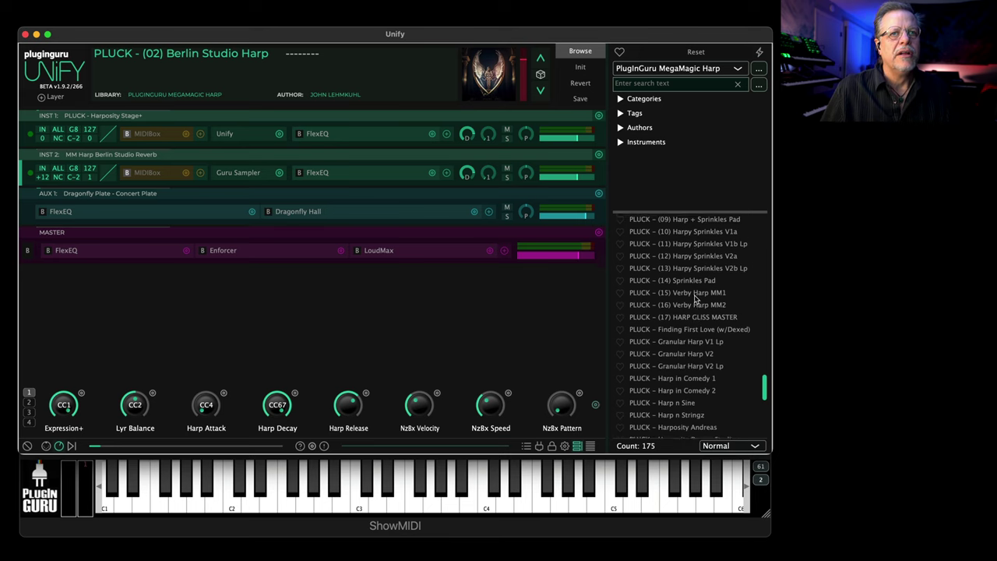
scroll(696, 298, "up", 2)
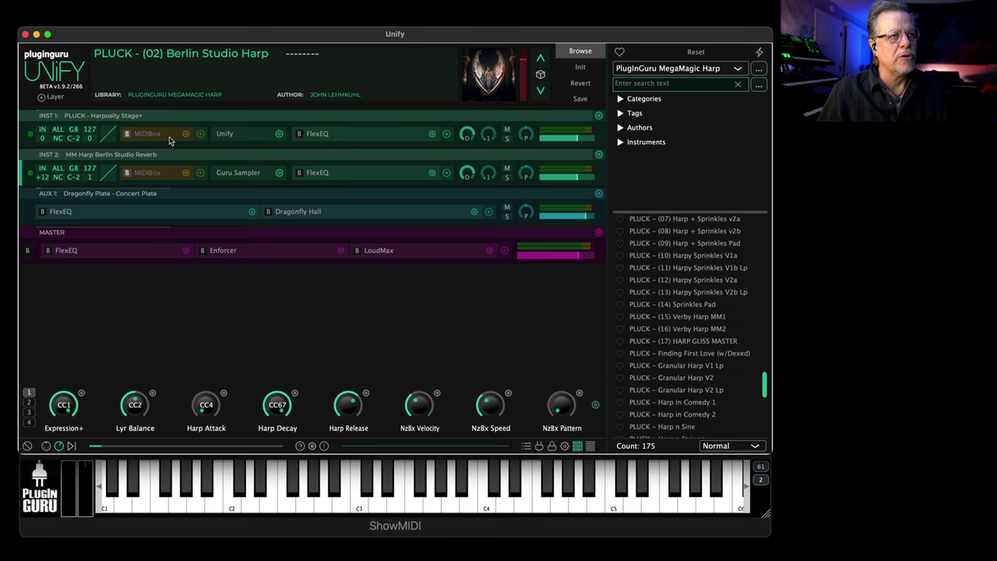
scroll(645, 294, "up", 20)
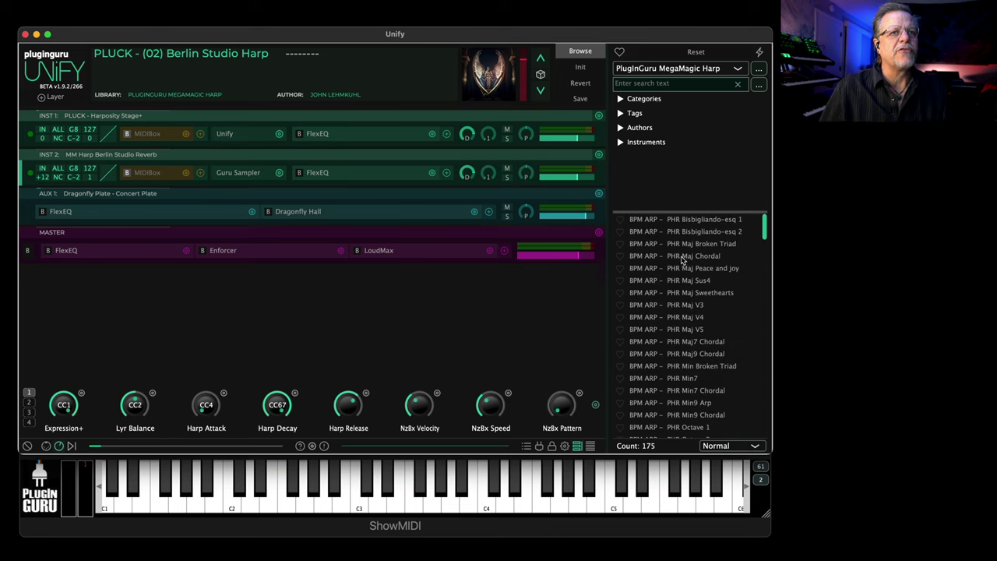
left_click(682, 257)
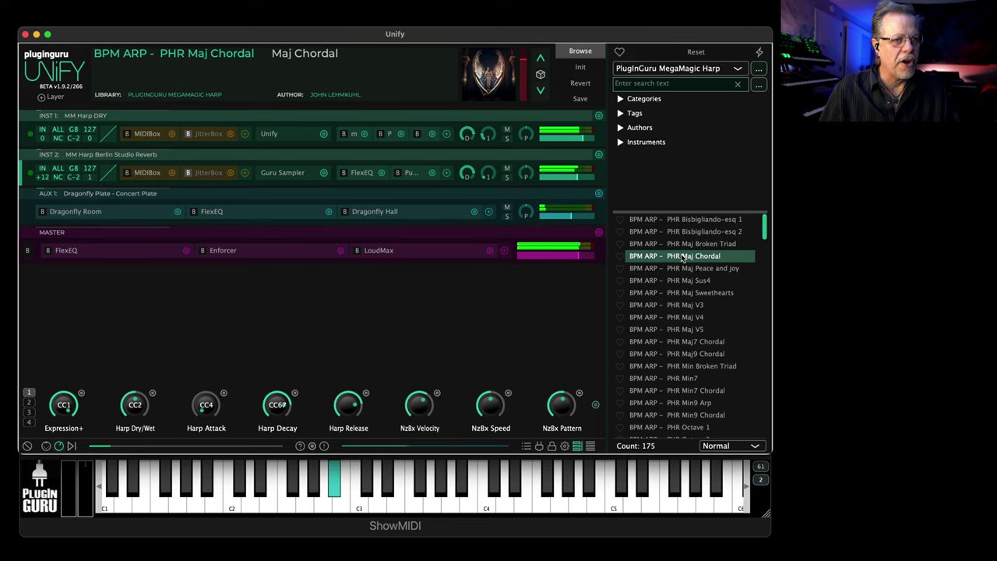
left_click(687, 293)
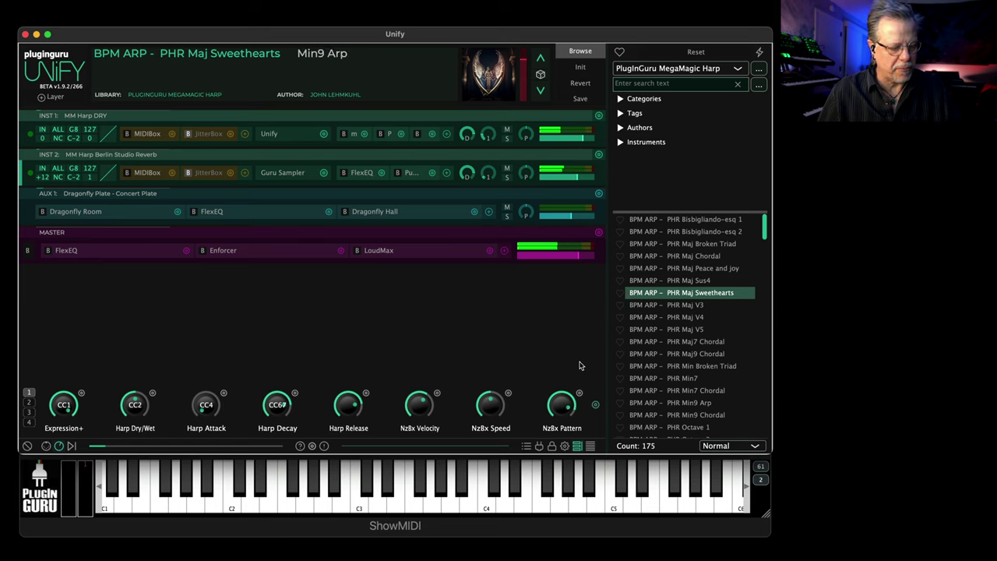
left_click(701, 245)
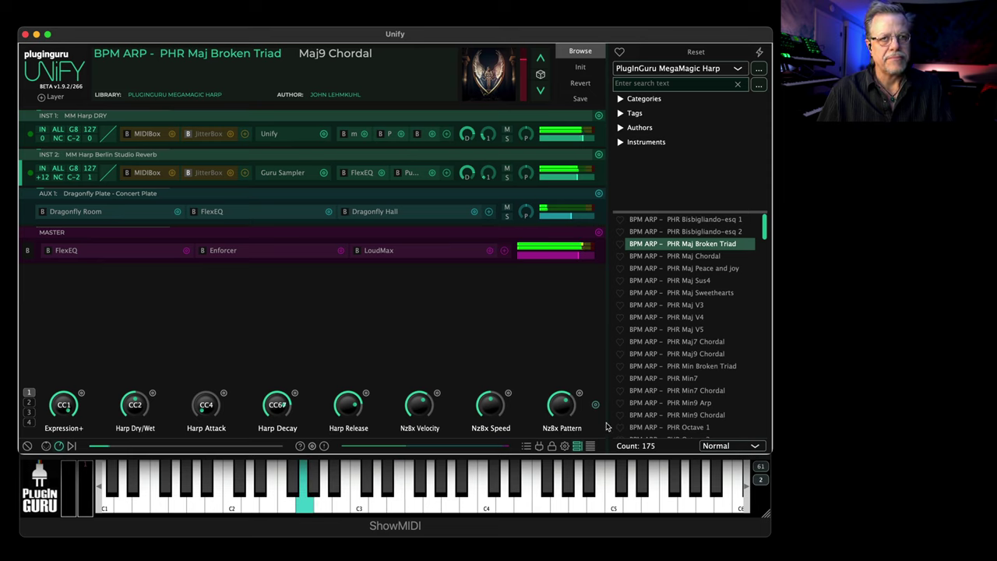
- Audition the 1S DOWN presets: 2 Oct min, 3 Oct Dim, 3 Oct min, 3 Oct m7, 2 Oct m7
scroll(698, 352, "down", 4)
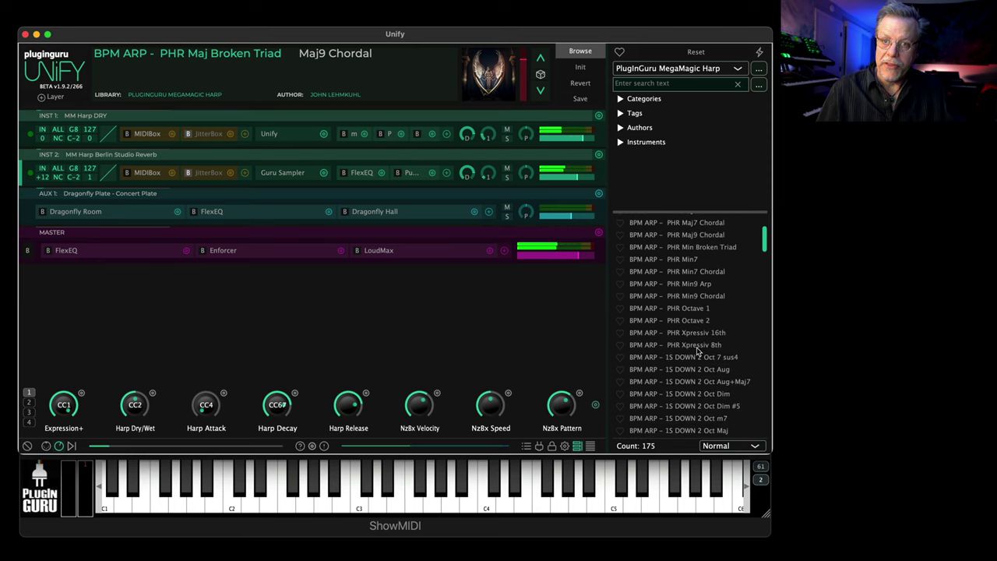
scroll(698, 349, "down", 4)
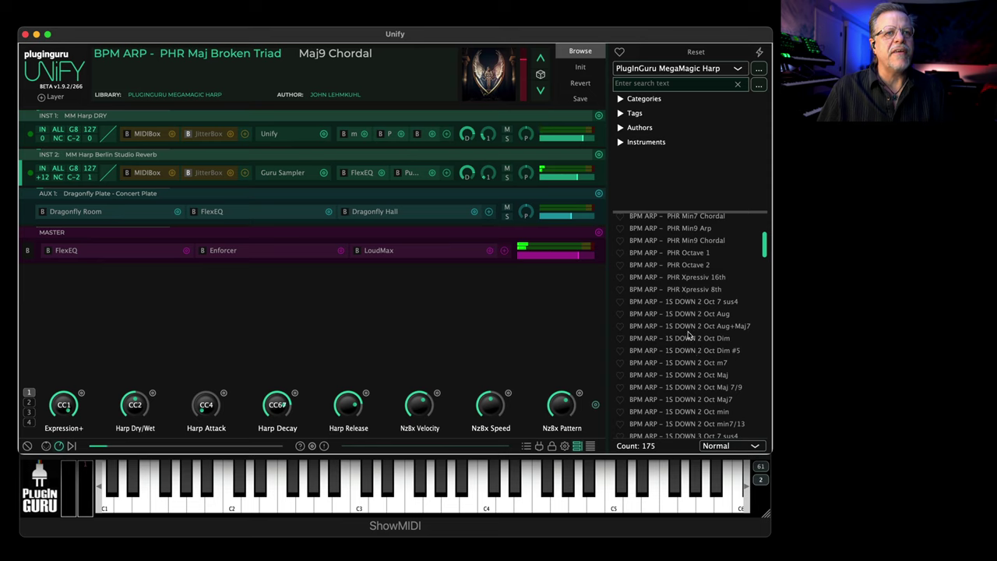
scroll(690, 327, "down", 3)
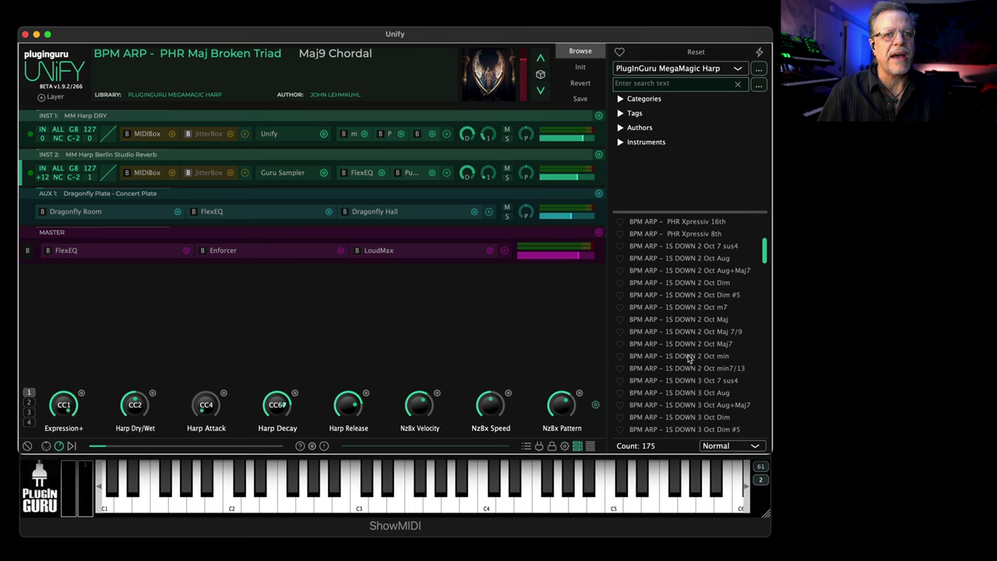
left_click(689, 356)
scroll(688, 359, "down", 3)
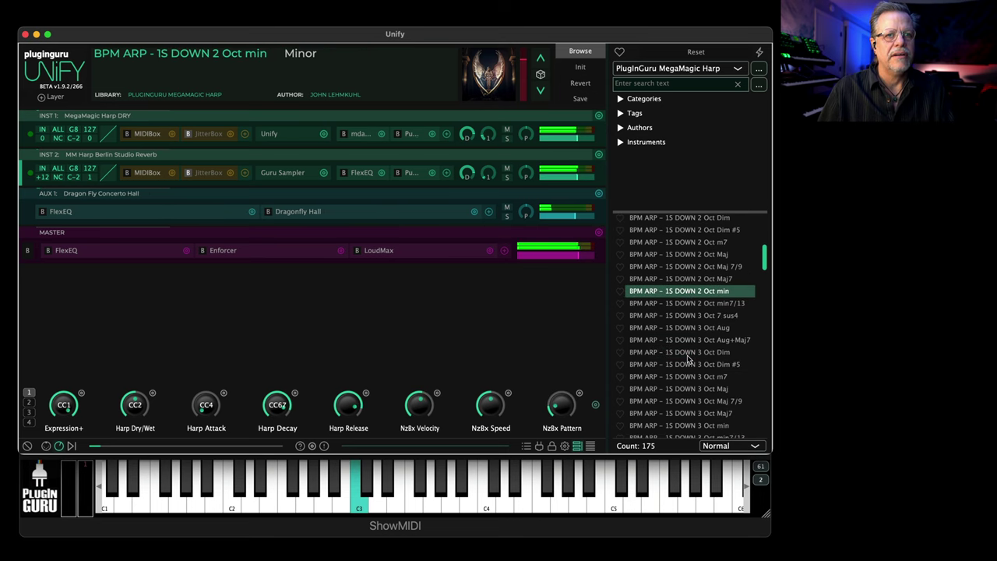
left_click(689, 354)
scroll(689, 369, "down", 3)
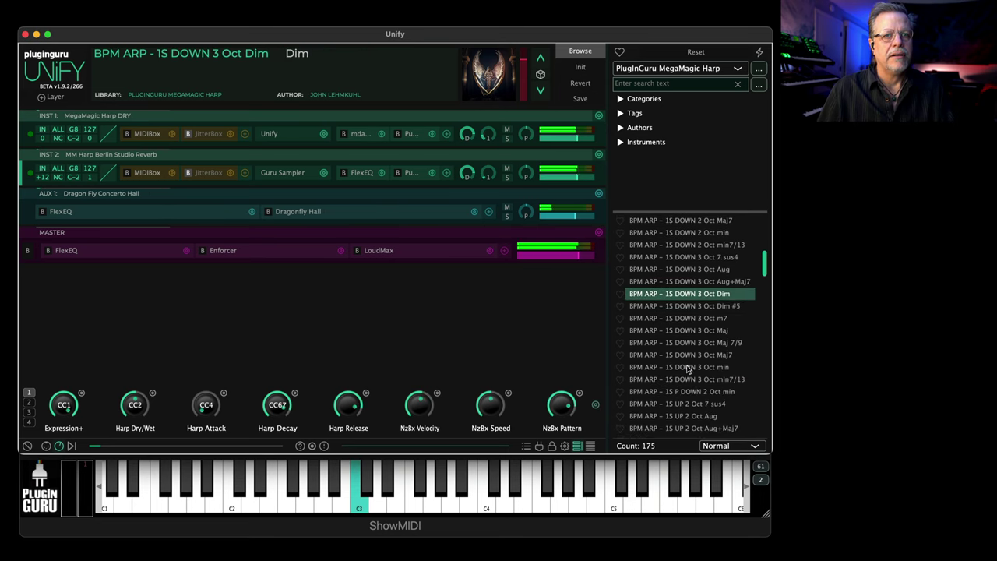
left_click(688, 367)
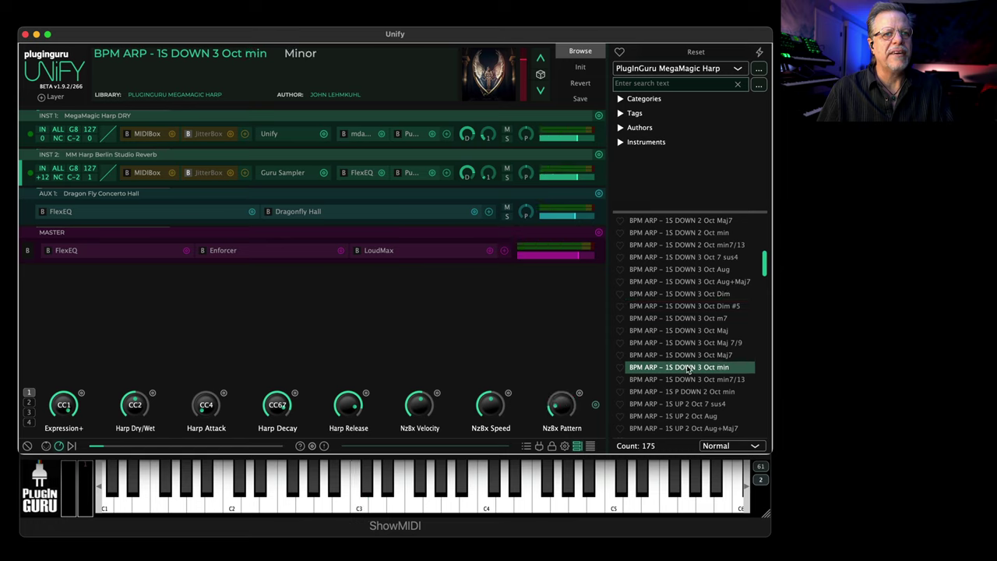
left_click(691, 323)
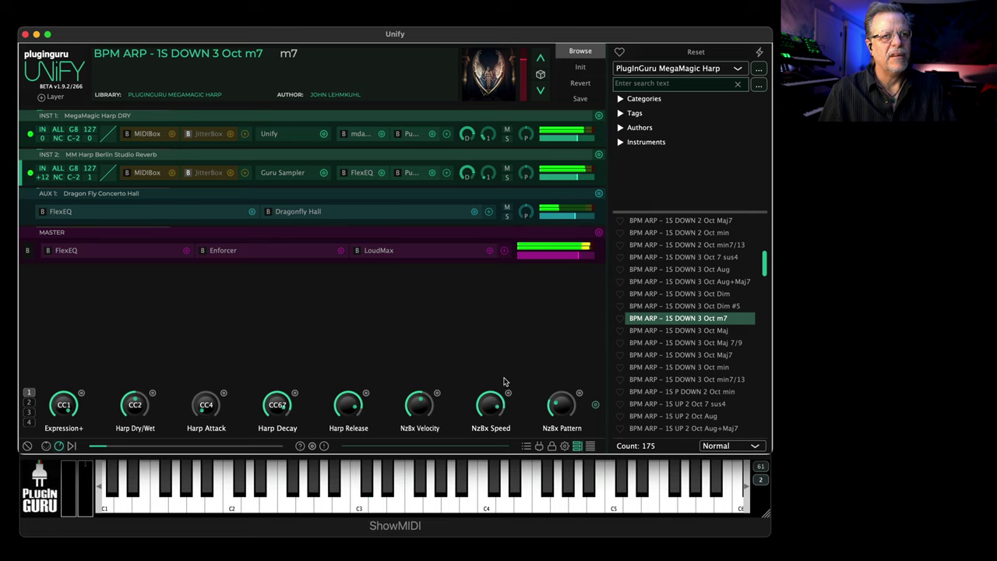
scroll(683, 362, "up", 5)
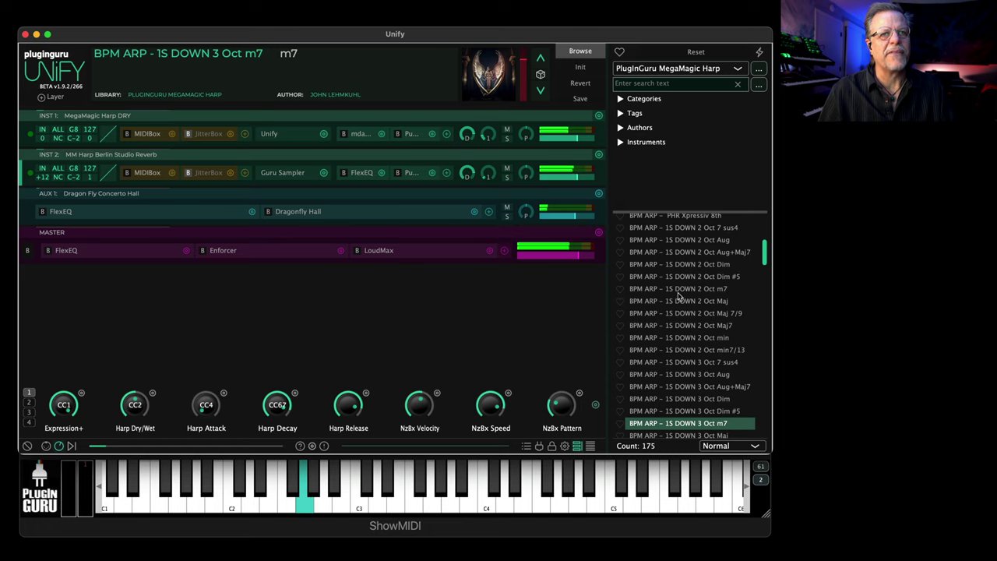
left_click(679, 289)
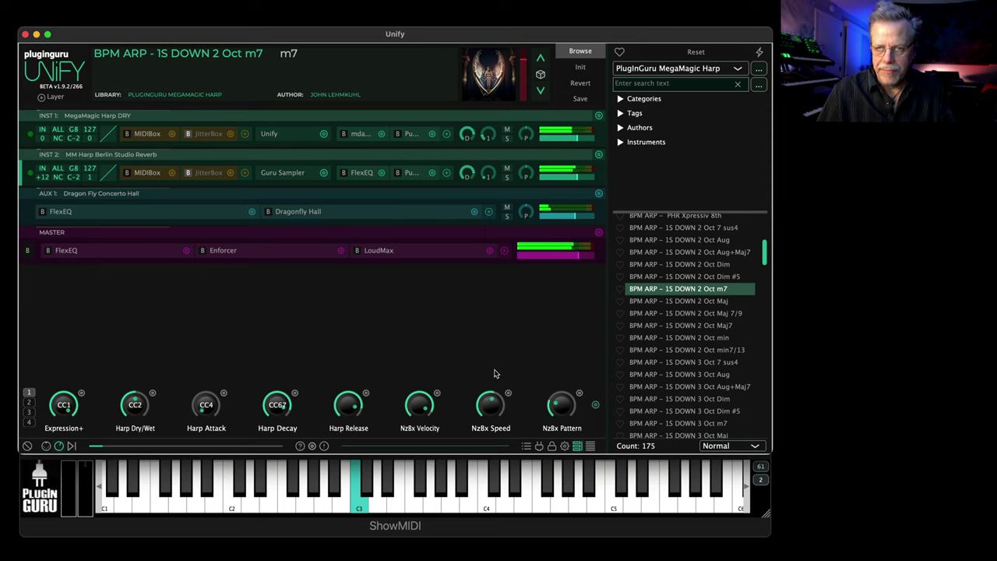
- Try Lp INVERSION 2 Oct Dim and 1S UP DOWN 2 Oct Maj, ending on Lp INVERSION 2 Oct Maj 7/9
scroll(685, 366, "down", 10)
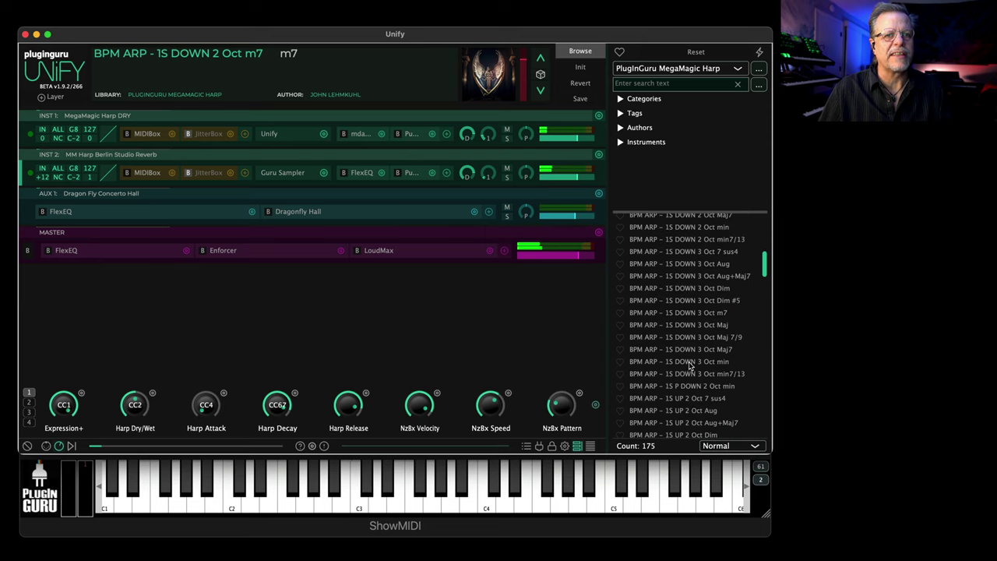
scroll(690, 363, "down", 15)
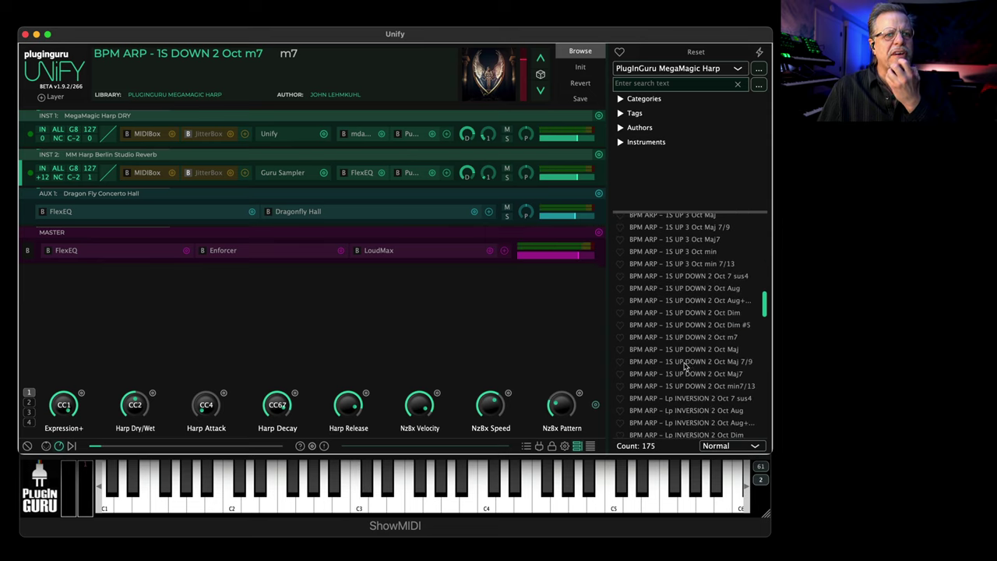
scroll(689, 338, "up", 5)
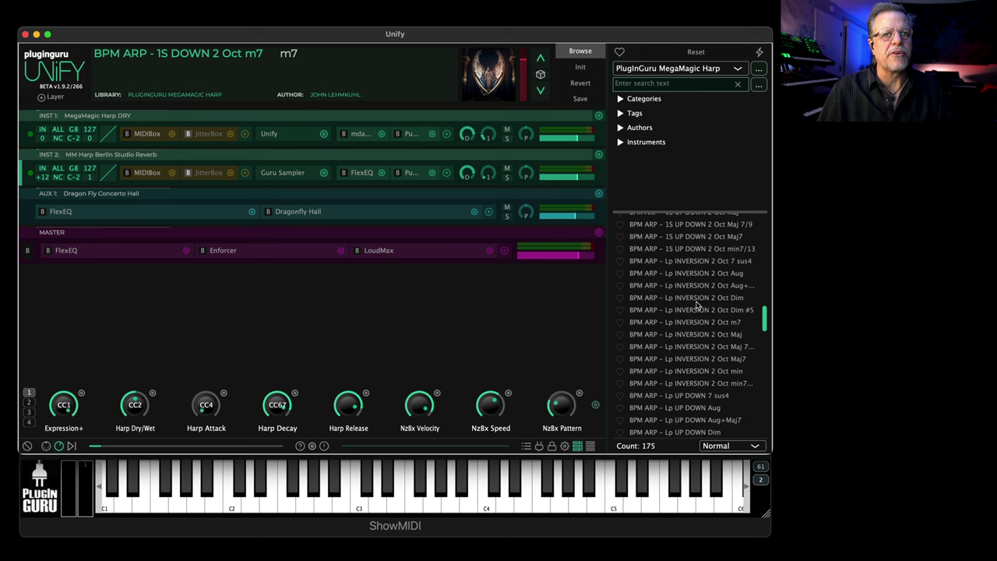
left_click(686, 302)
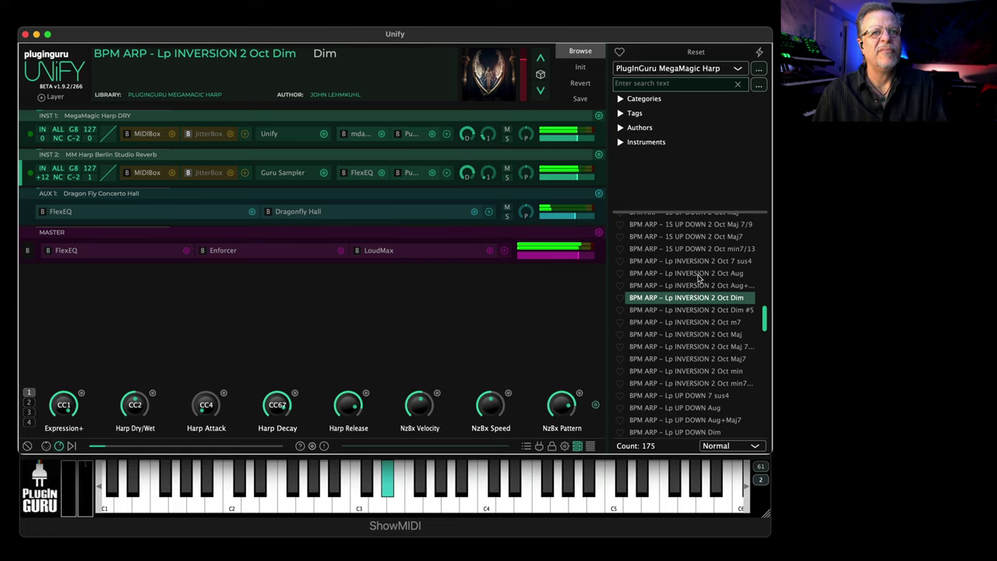
scroll(694, 282, "up", 2)
left_click(689, 242)
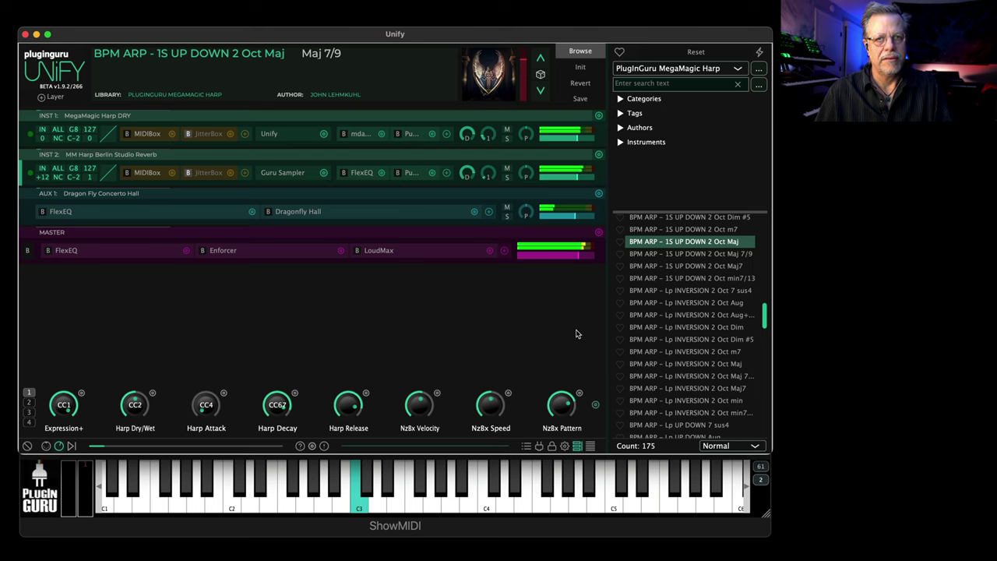
left_click(712, 376)
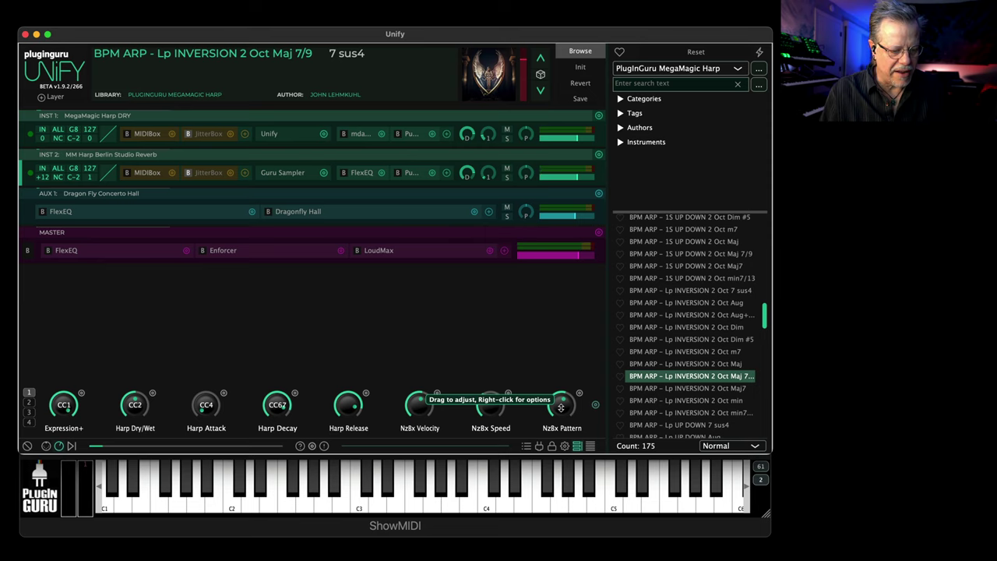
- Load BPM ARP - Lp UP DOWN Maj and sweep its NzBx Velocity down, then back up
scroll(718, 358, "down", 5)
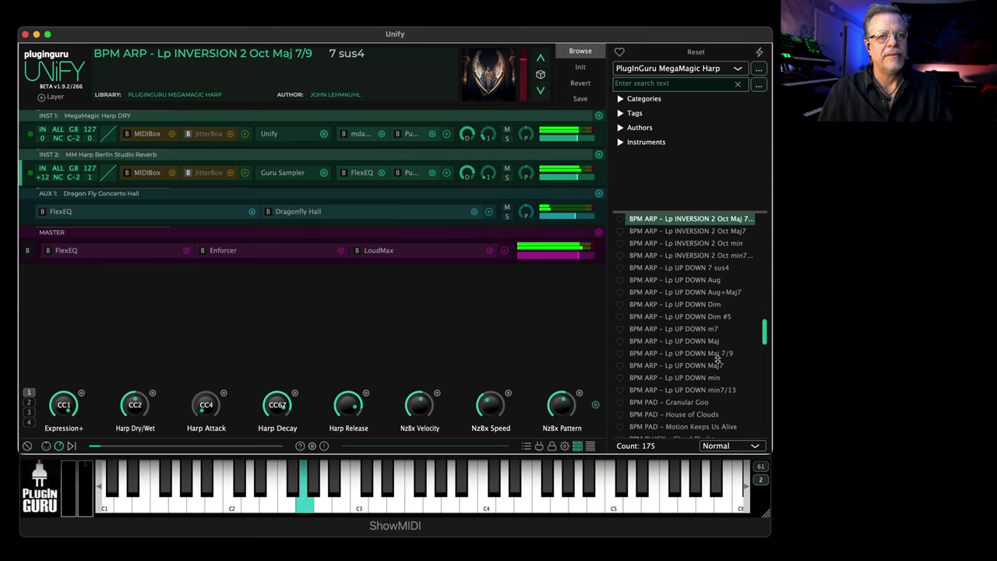
left_click(691, 344)
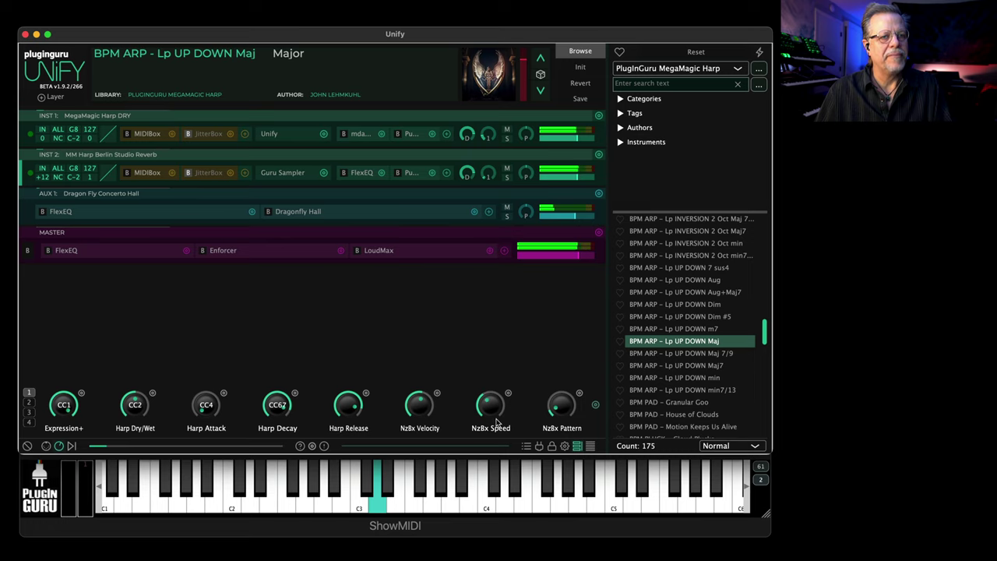
mouse_move(421, 419)
left_mouse_down()
mouse_move(422, 464)
mouse_move(425, 399)
mouse_move(416, 443)
mouse_move(413, 430)
left_mouse_up()
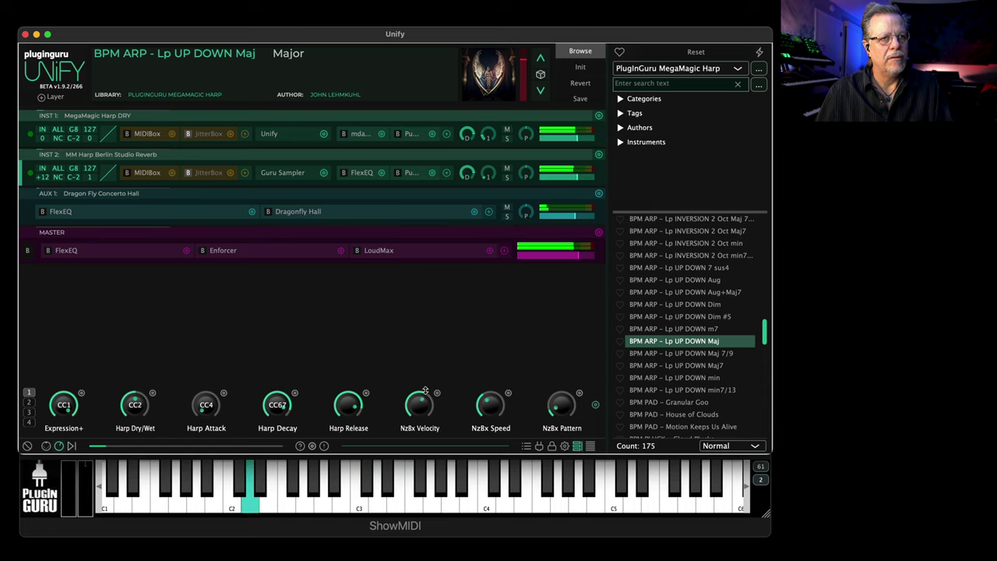
mouse_move(425, 390)
left_mouse_down()
mouse_move(419, 410)
mouse_move(428, 381)
left_mouse_up()
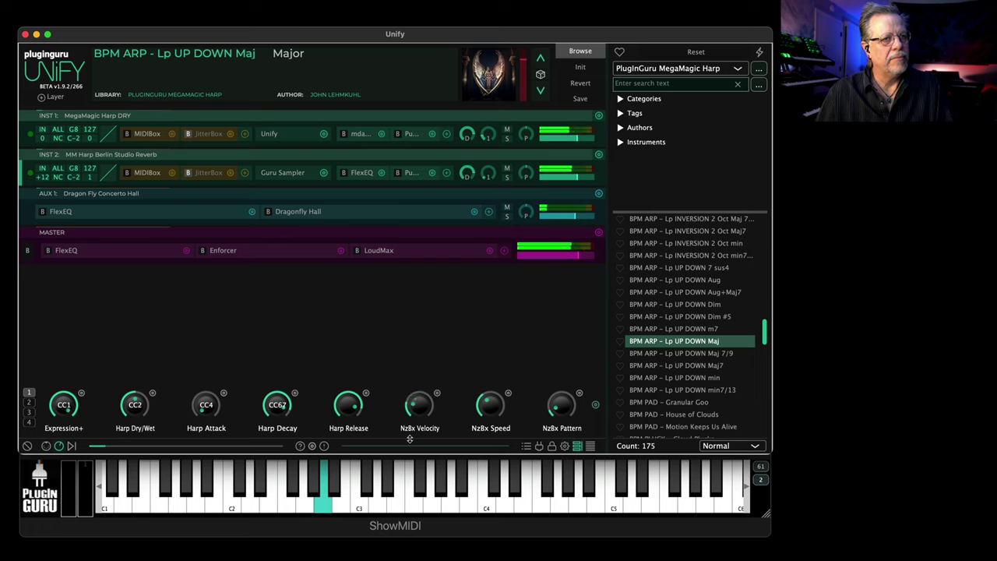
left_click_drag(409, 438, 484, 283)
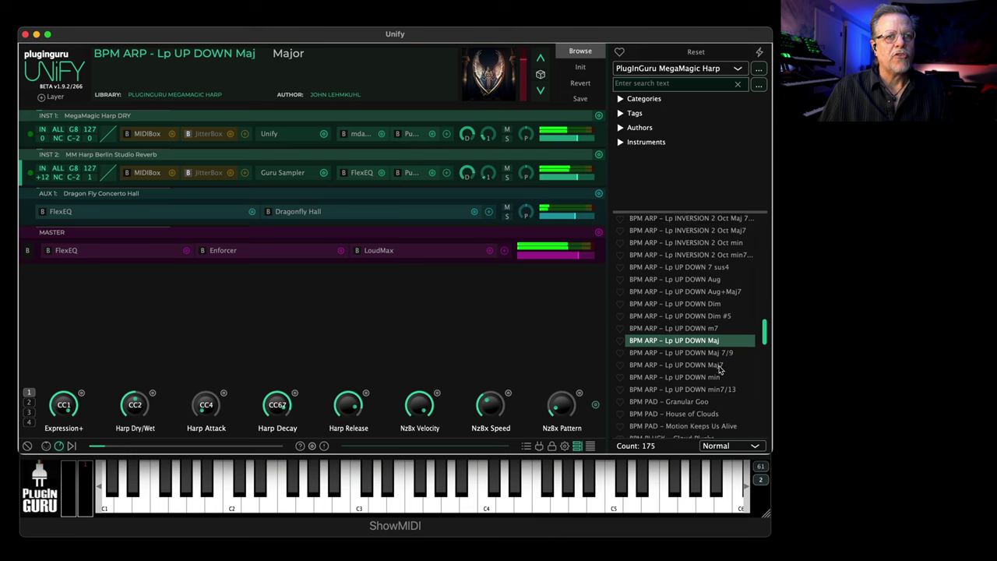
- Audition Harp Gliss FX Dorian, Locrian and Minor, settle on Pent Maj, and open INST 1's BlueARP
scroll(720, 370, "down", 3)
scroll(719, 372, "down", 9)
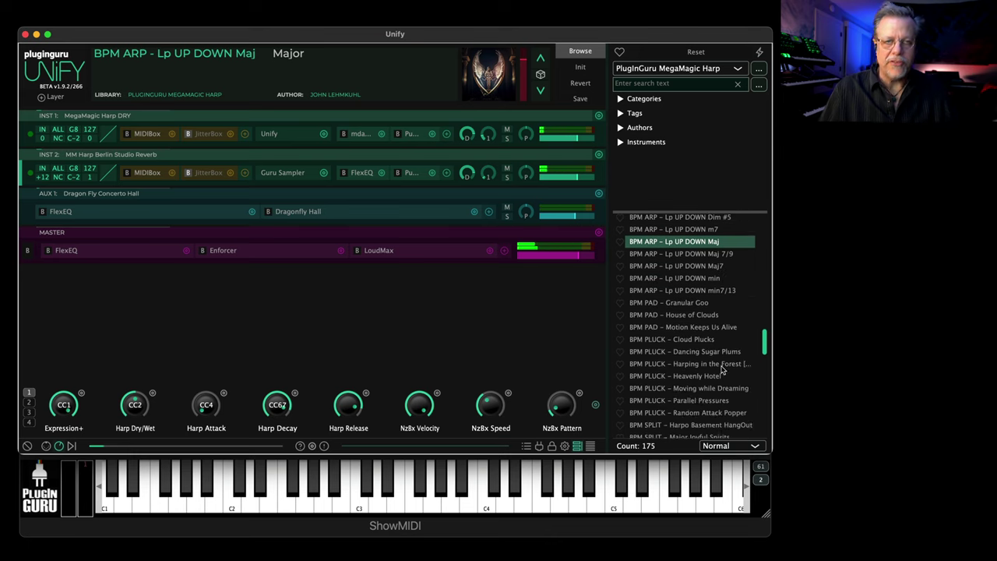
scroll(714, 379, "down", 20)
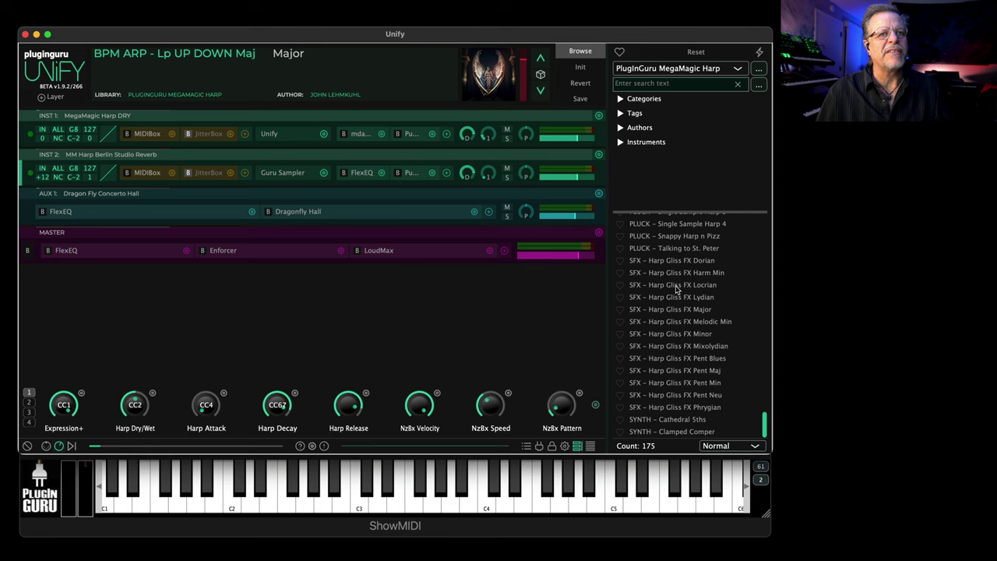
left_click(671, 260)
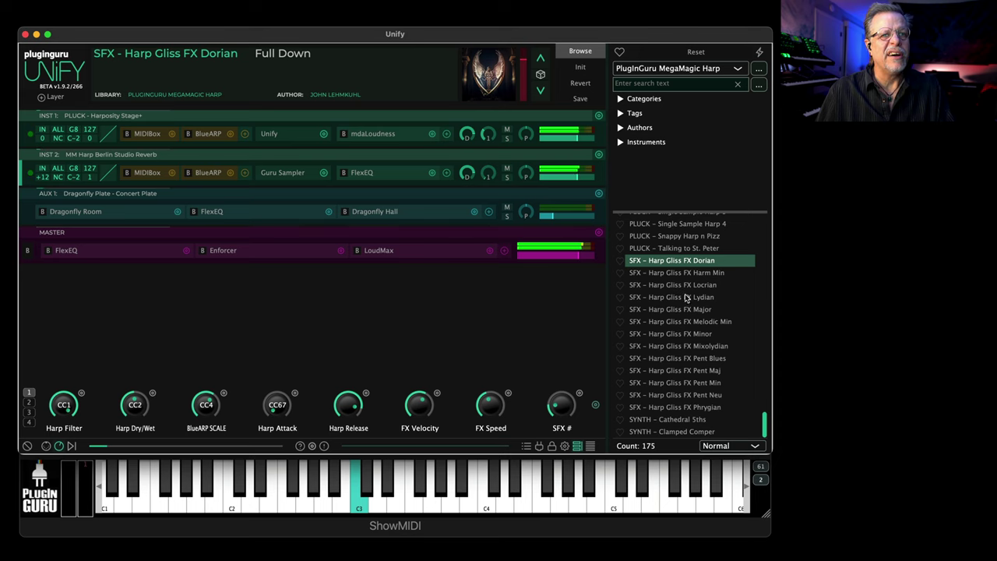
left_click(686, 288)
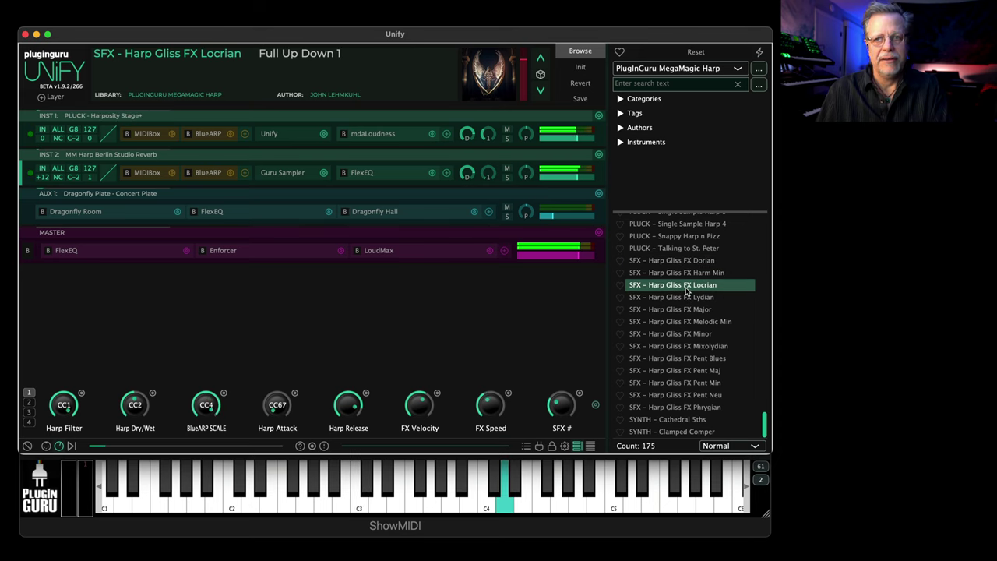
left_click(685, 335)
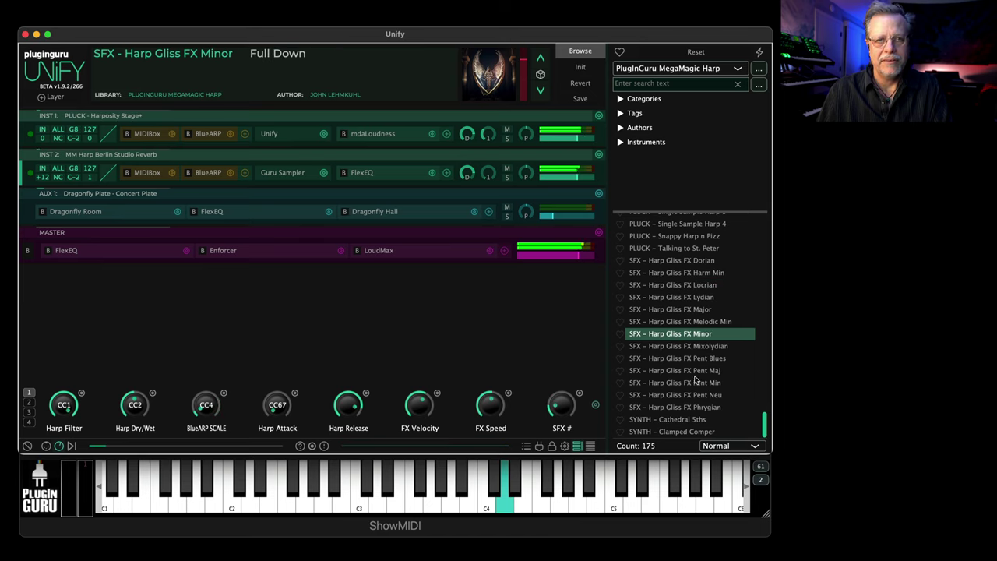
left_click(685, 373)
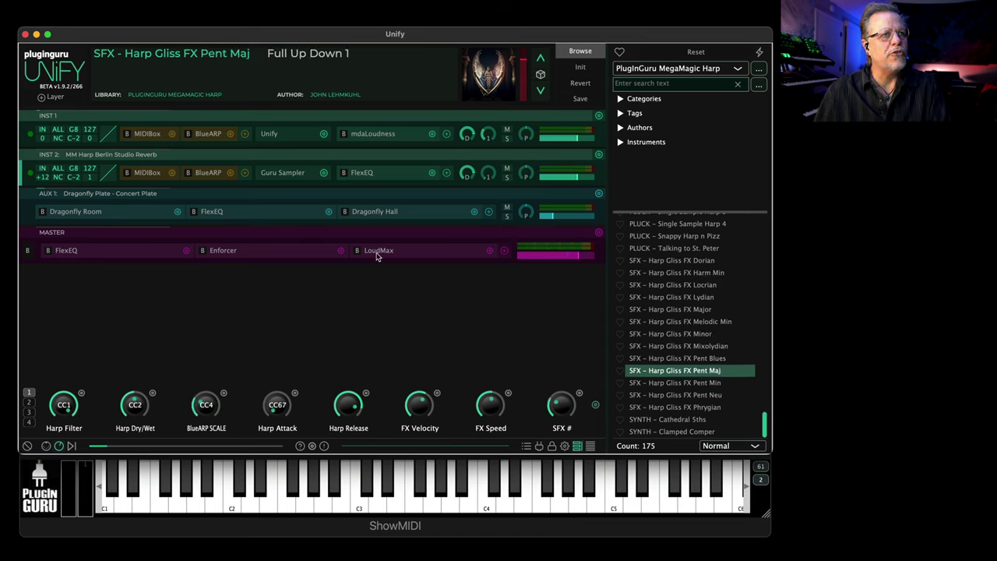
left_click(207, 134)
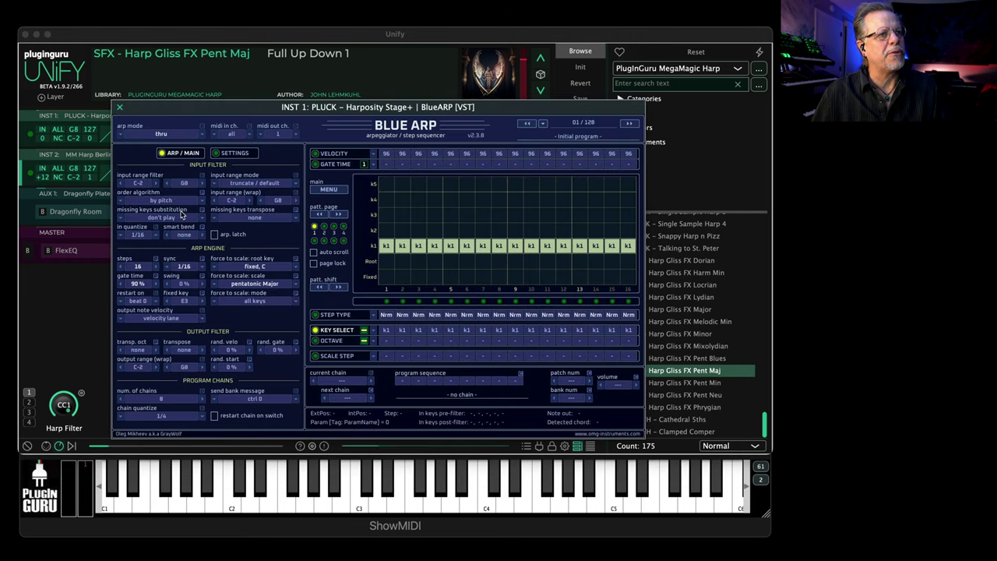
- Review BlueARP's force-to-scale options, close the editor, and bypass instrument 1's MIDIBox
left_click(215, 285)
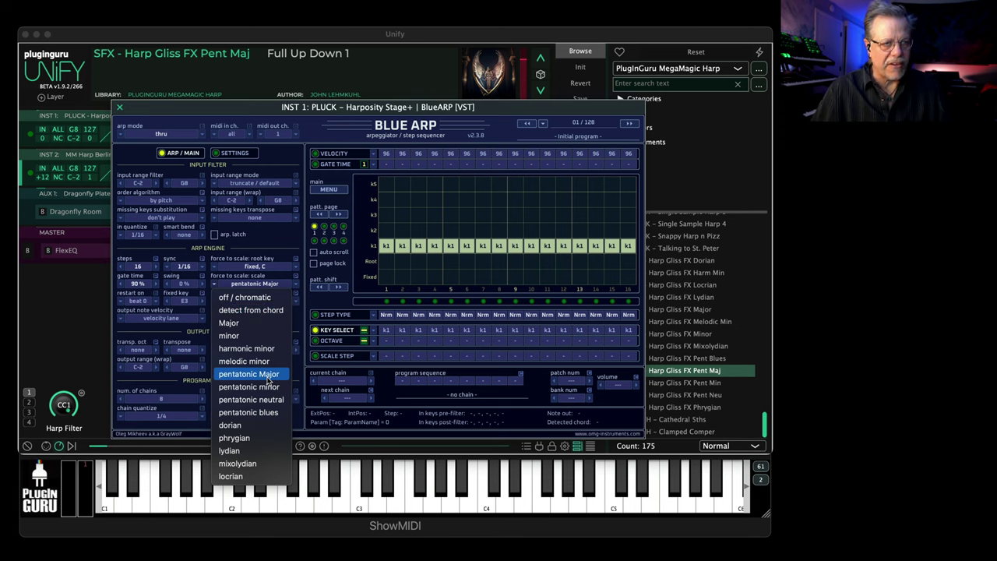
left_click(119, 108)
left_click(120, 108)
left_click(124, 134)
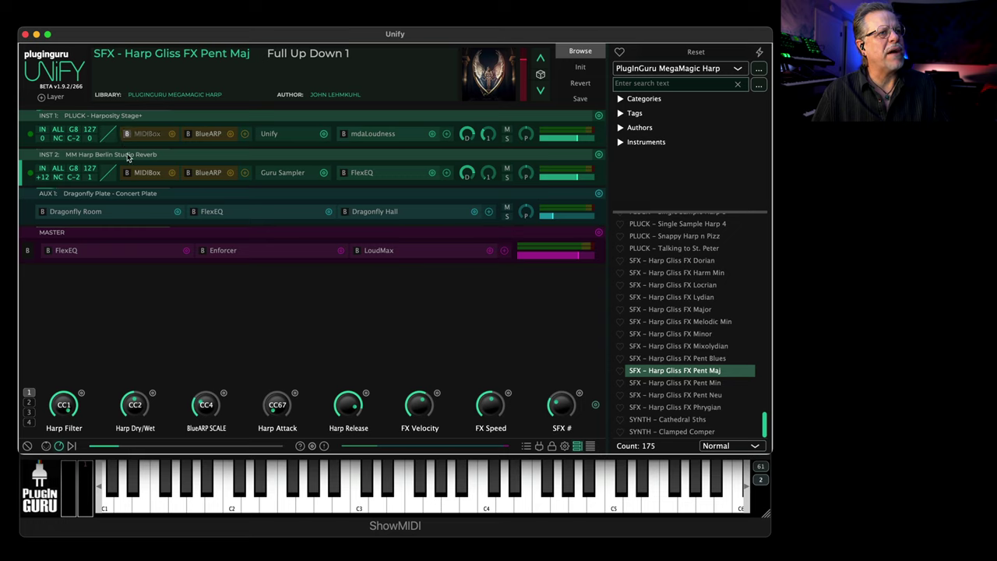
- Bypass the MIDIBox on instrument 2
left_click(128, 173)
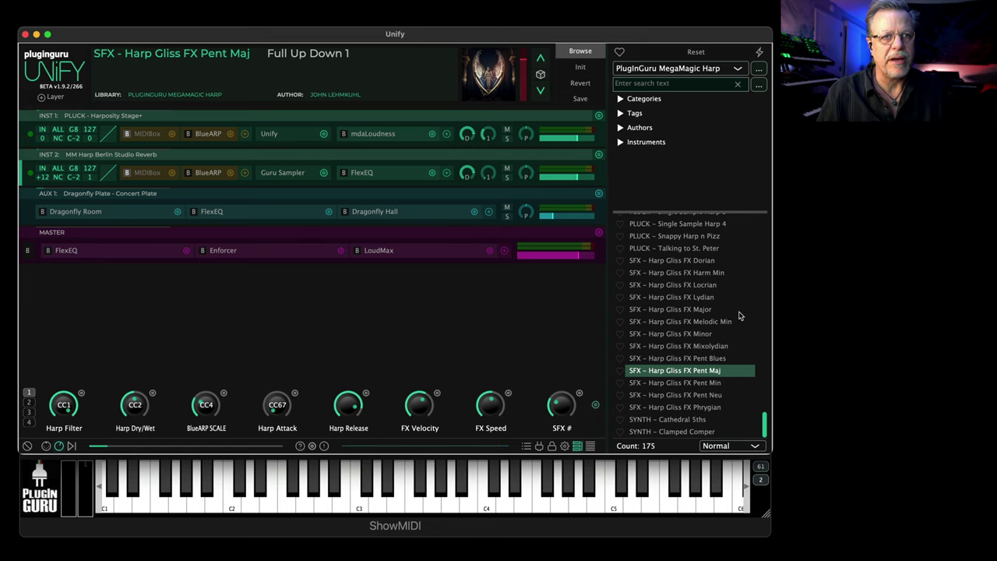
- Load PLUCK - (17) HARP GLISS MASTER and turn the BlueARP SCALE macro to Pentatonic Major
scroll(688, 331, "up", 10)
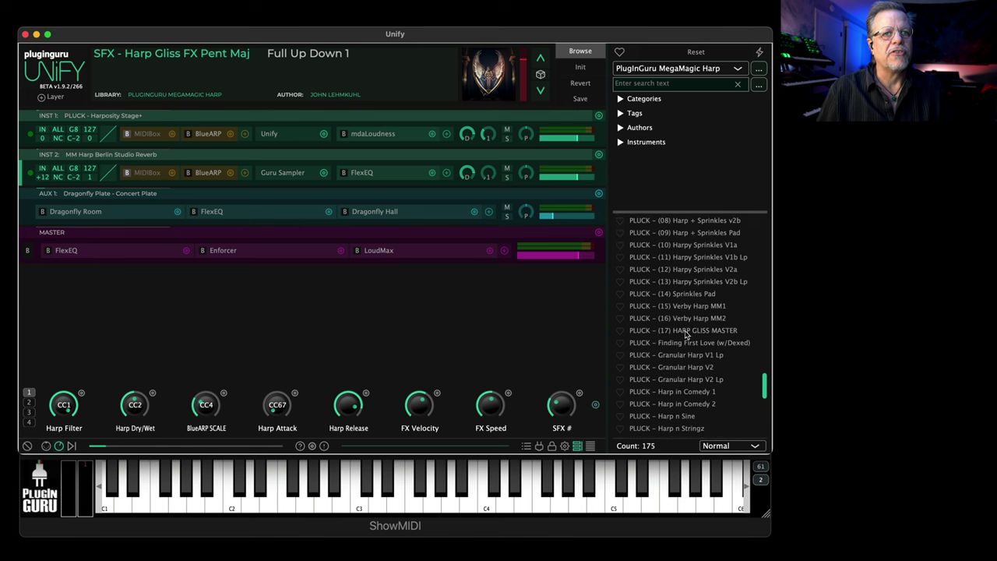
left_click(684, 333)
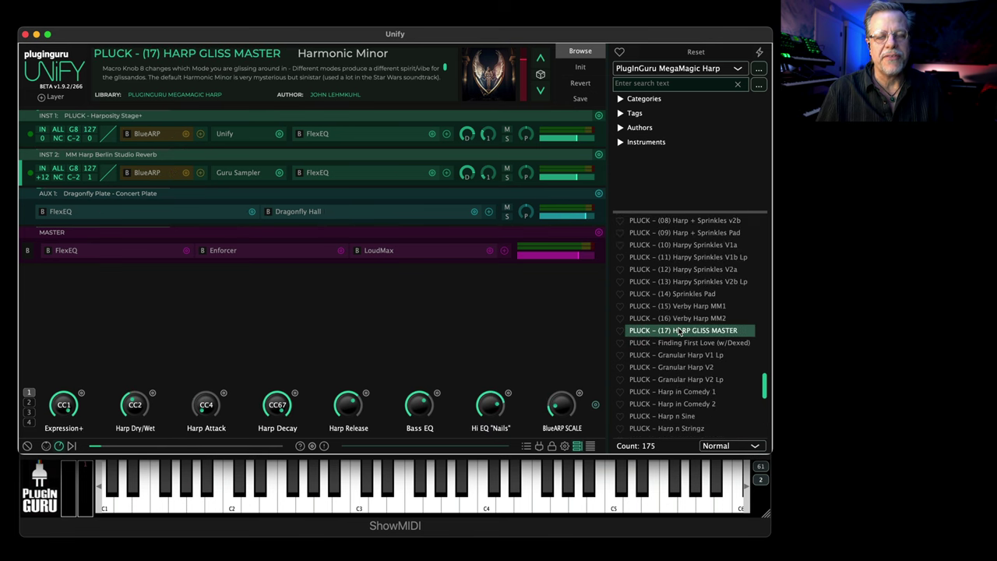
scroll(679, 319, "up", 3)
scroll(679, 308, "up", 3)
scroll(679, 327, "down", 4)
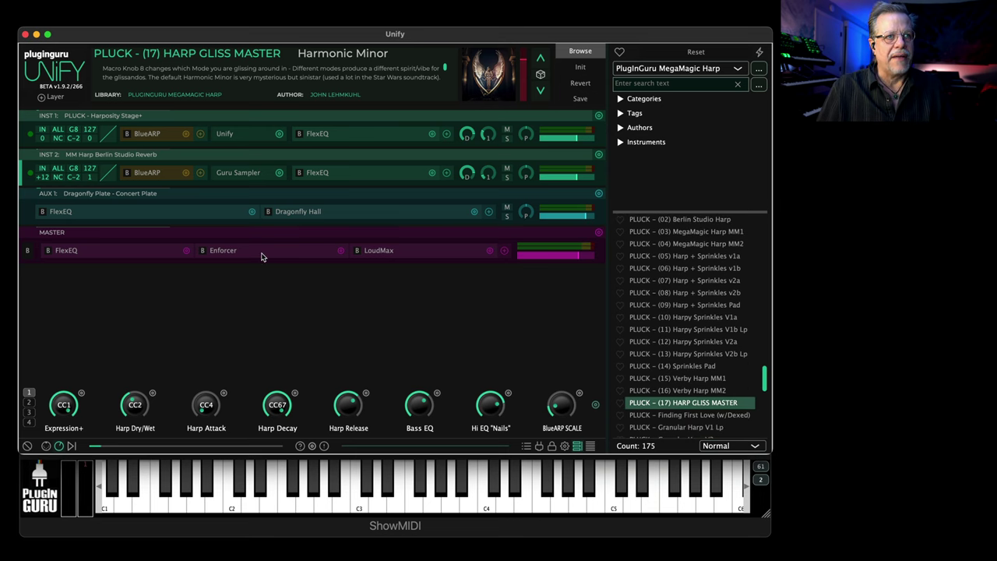
left_click_drag(563, 410, 563, 389)
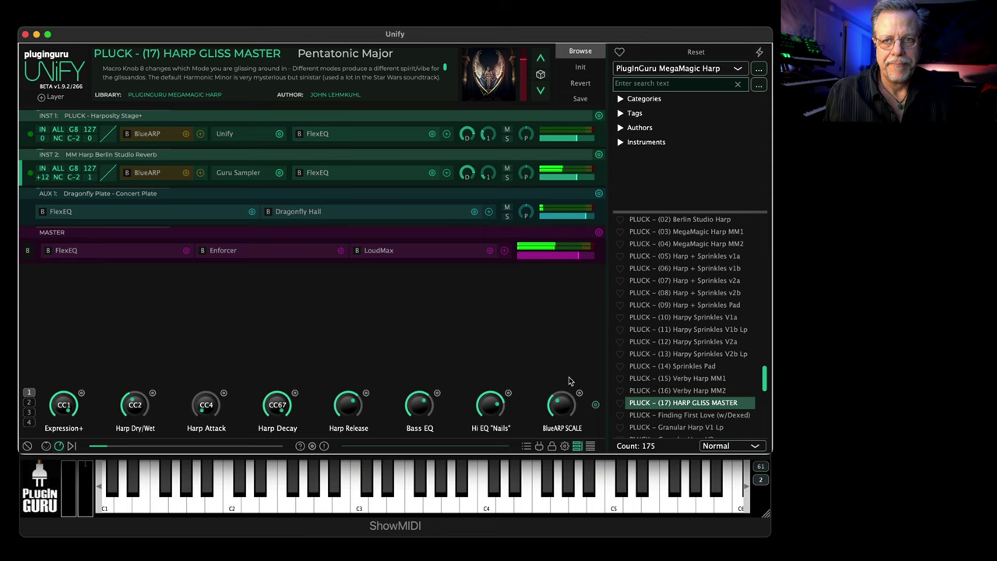
- Swap instrument 1's sound source to Pianoteq 8 with the Concert Harp Recording preset
left_click(280, 134)
mouse_move(345, 202)
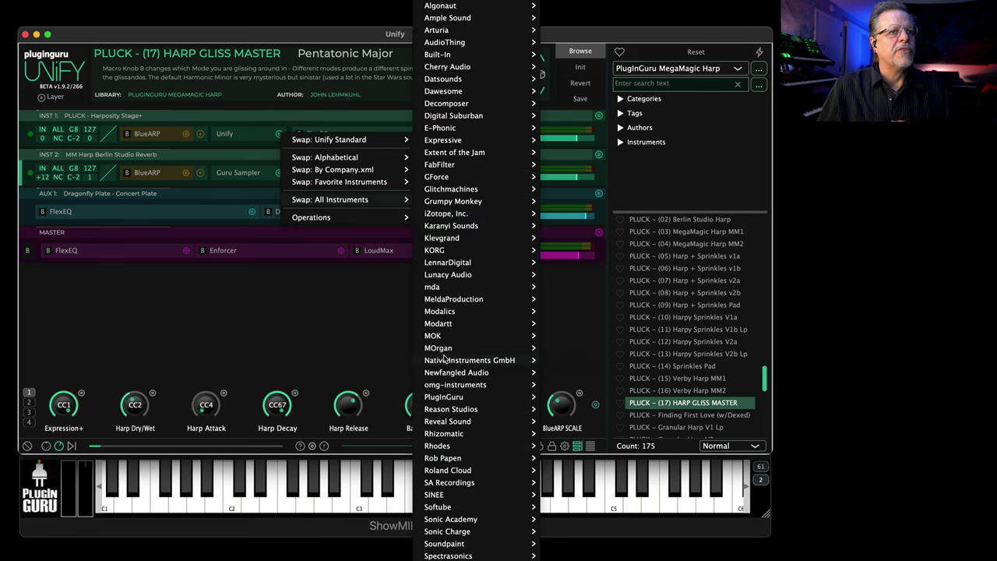
mouse_move(444, 324)
left_click(561, 324)
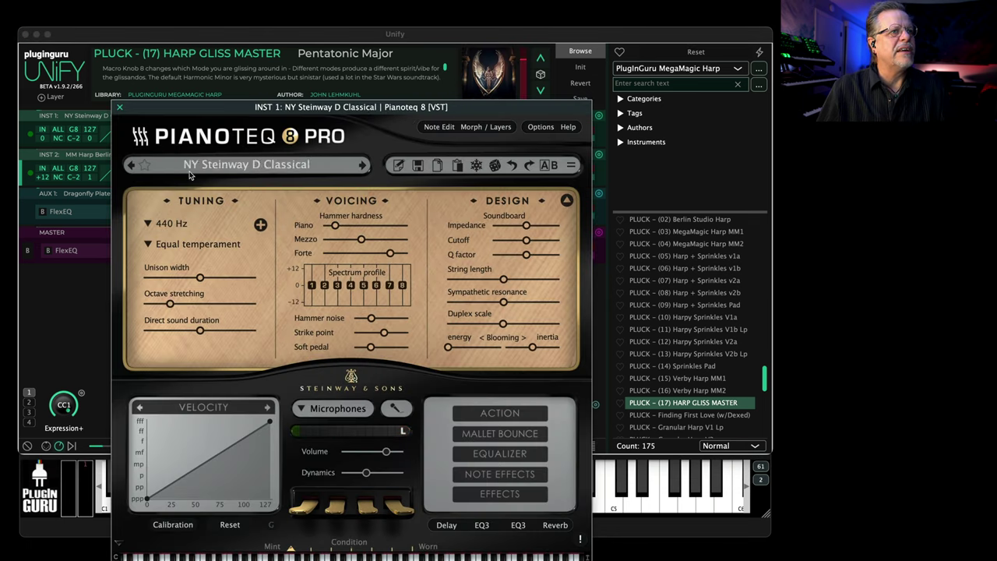
left_click(274, 163)
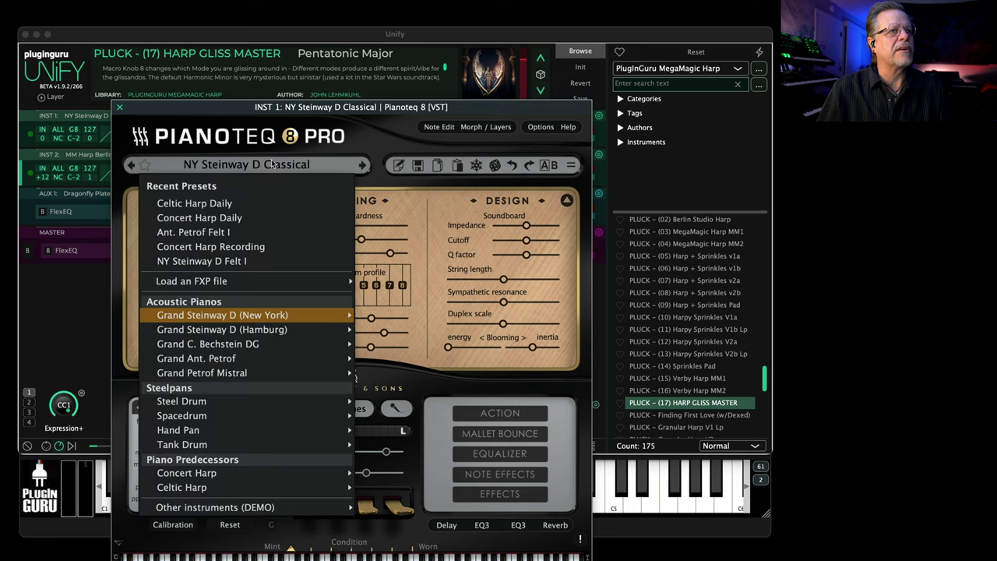
mouse_move(195, 478)
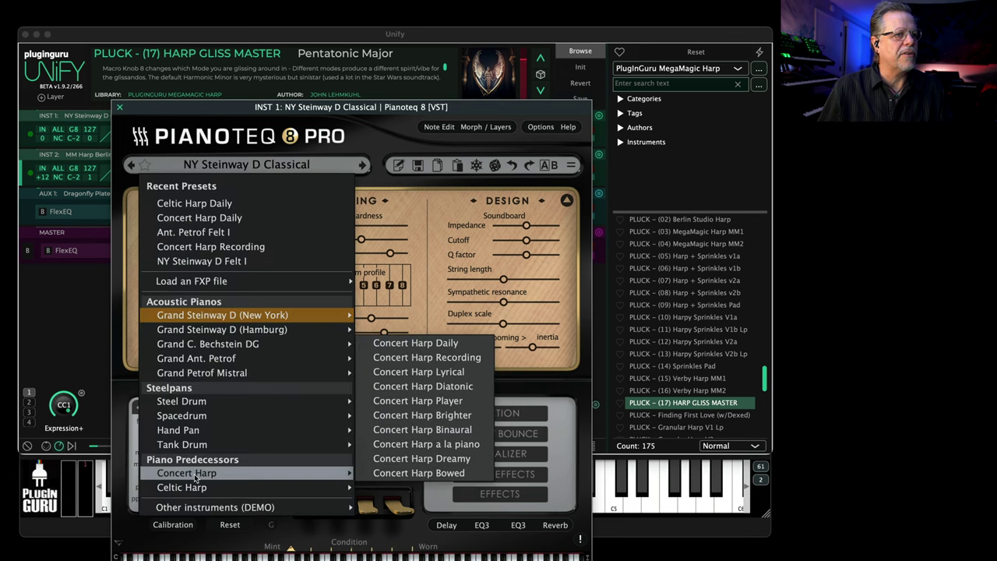
left_click(397, 360)
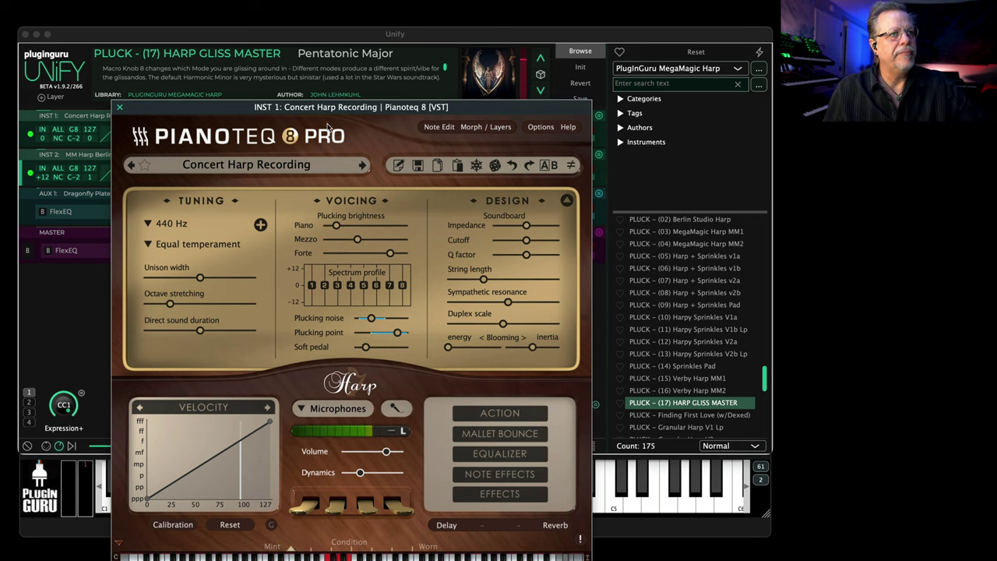
- Sweep the SCALE macro down to Major, then reload HARP GLISS MASTER to restore Harmonic Minor
left_click(120, 108)
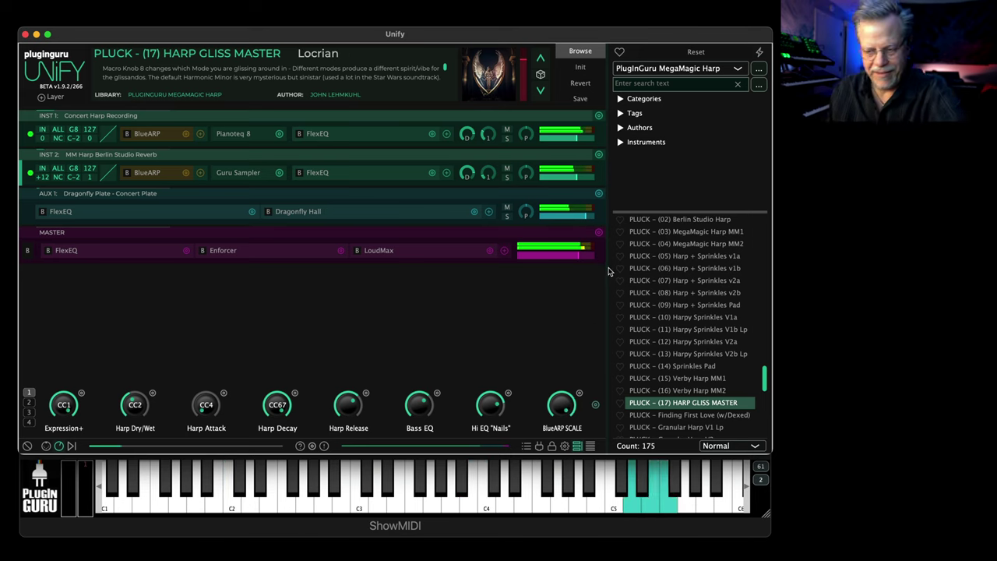
left_click_drag(559, 400, 561, 501)
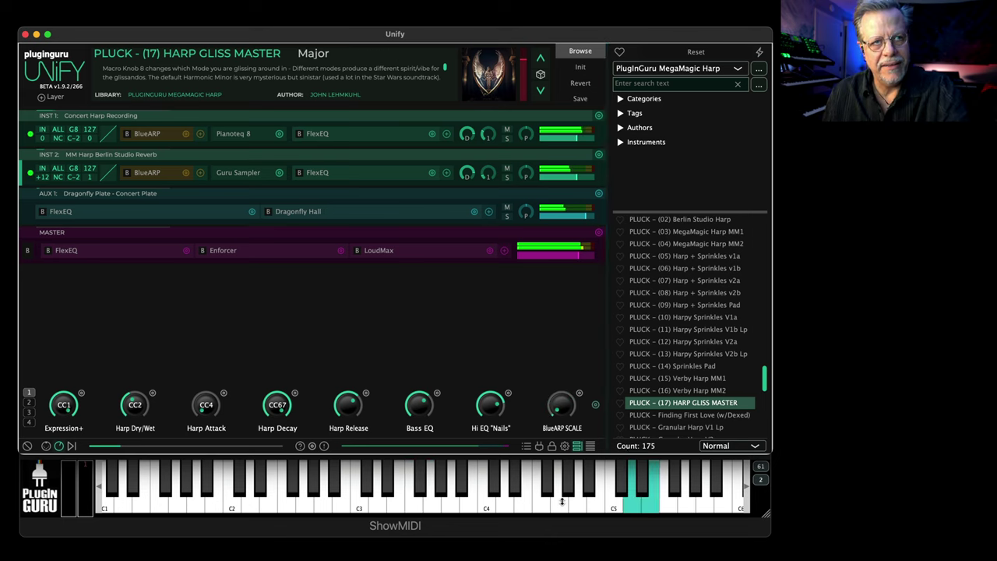
left_click(684, 402)
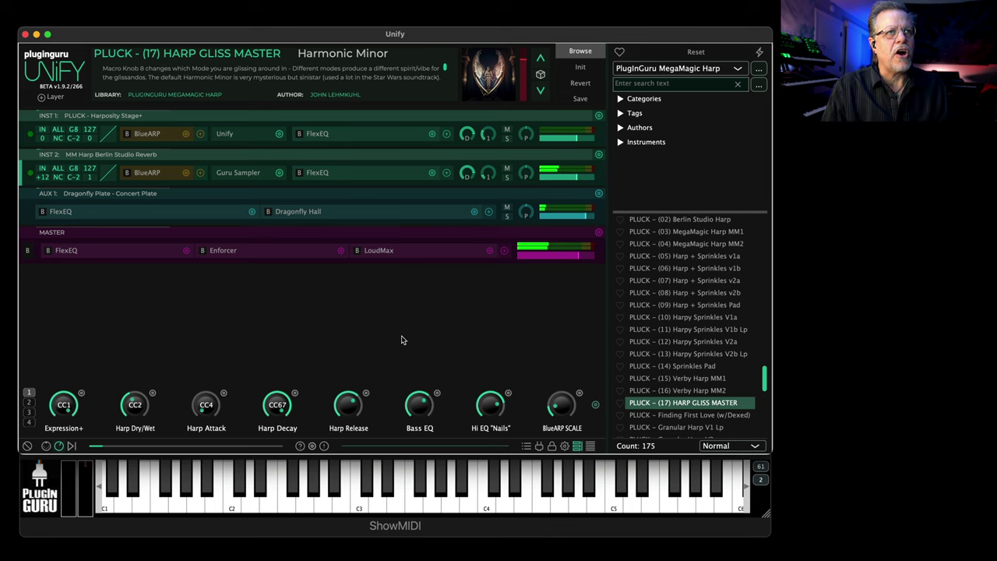
- Load BPM SPLIT - Harpo Basement HangOut and solo its INST 1 and INST 2 layers
scroll(691, 343, "up", 10)
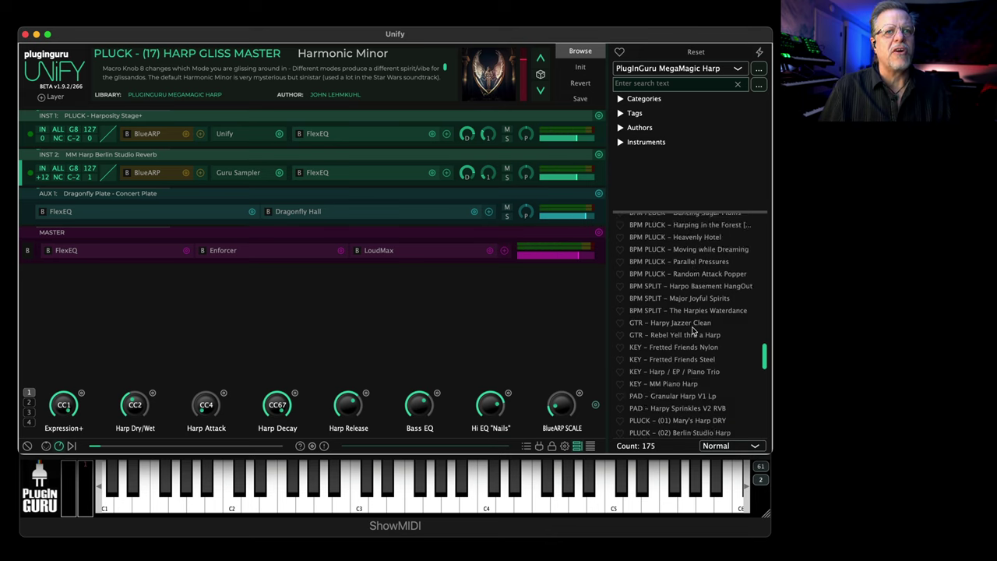
scroll(690, 318, "up", 1)
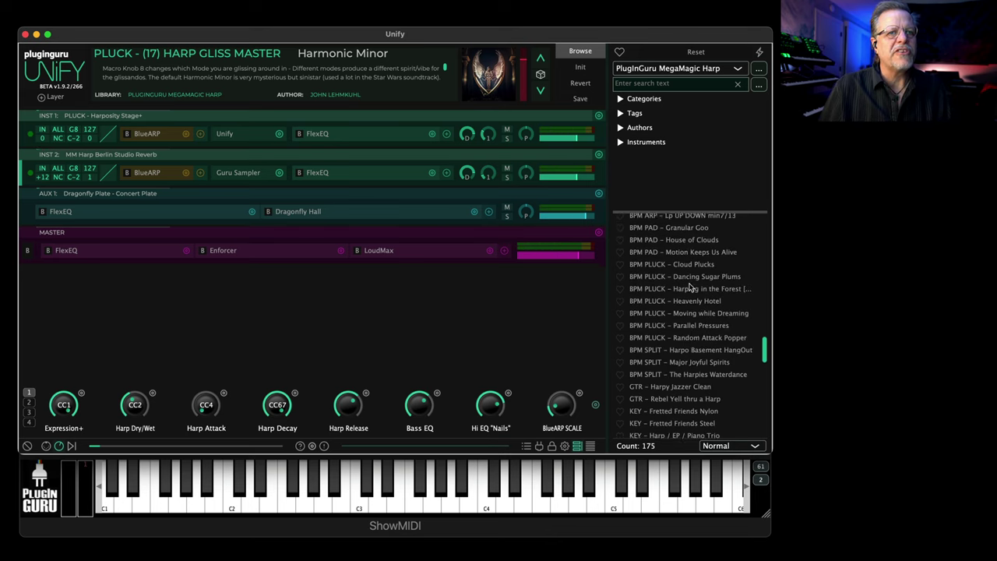
left_click(693, 351)
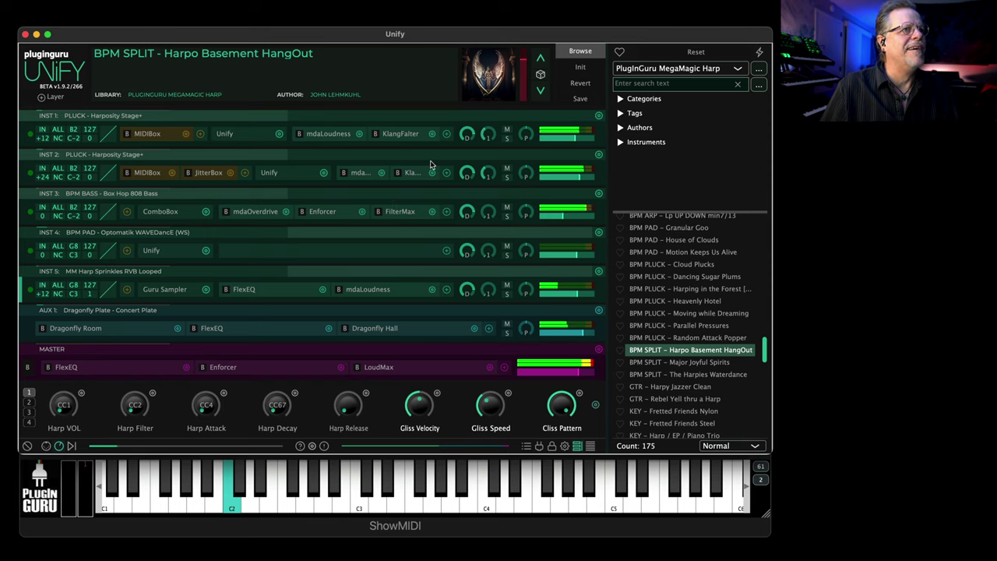
left_click(507, 139)
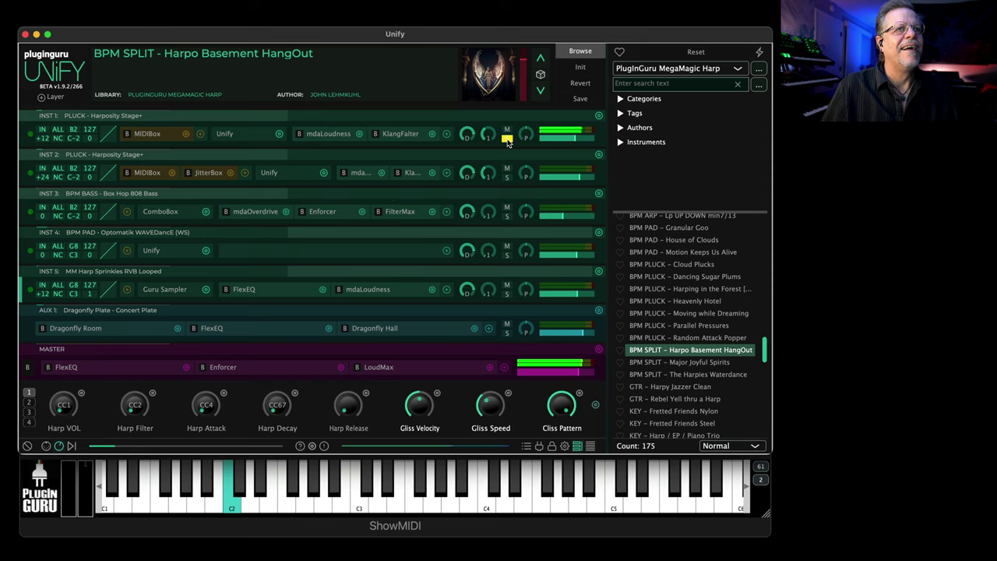
left_click(507, 179)
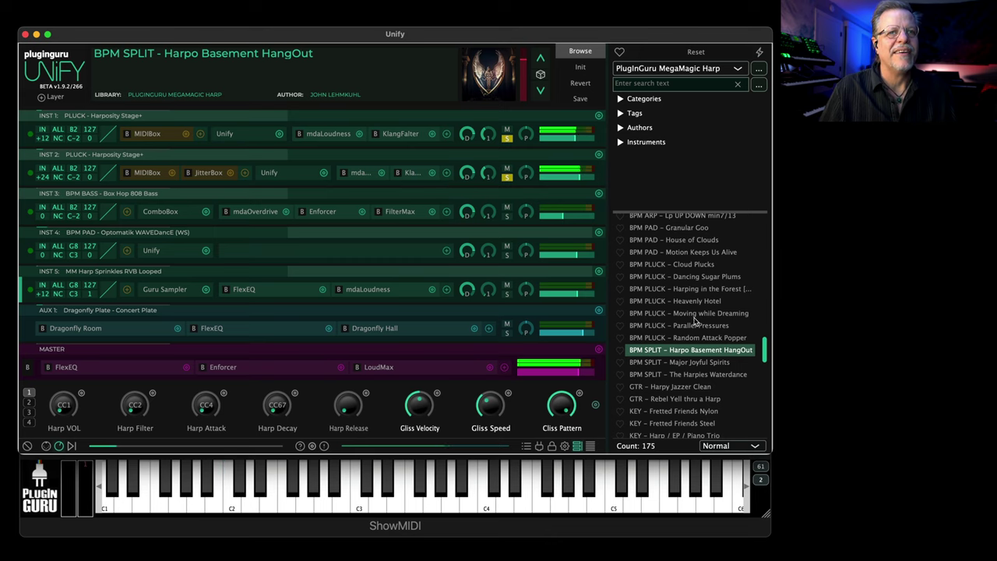
scroll(692, 272, "up", 1)
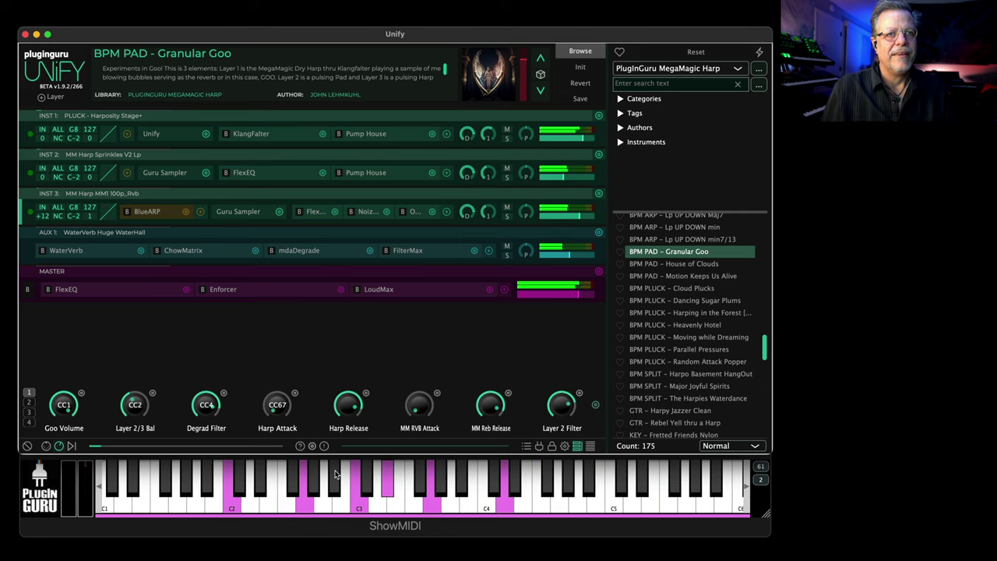
- Audition House of Clouds, load Cloud Plucks, show macro page 2, and open INST 1's nested Unify
left_click(675, 264)
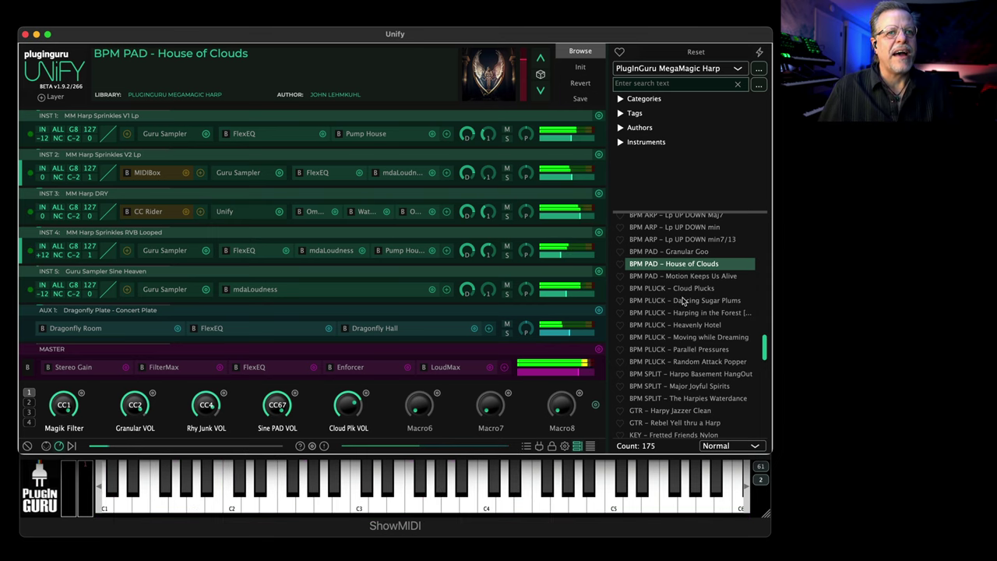
left_click(685, 289)
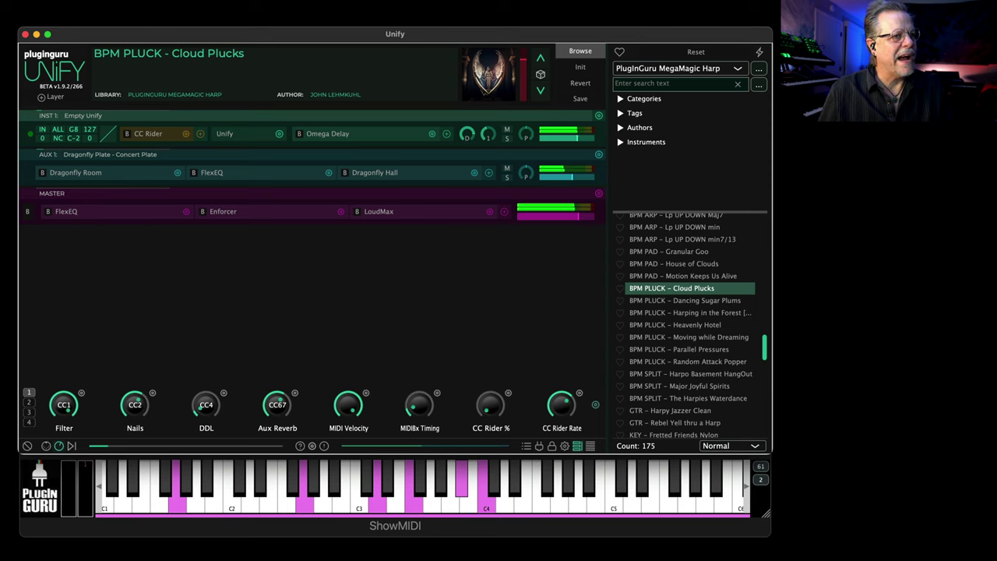
left_click(29, 402)
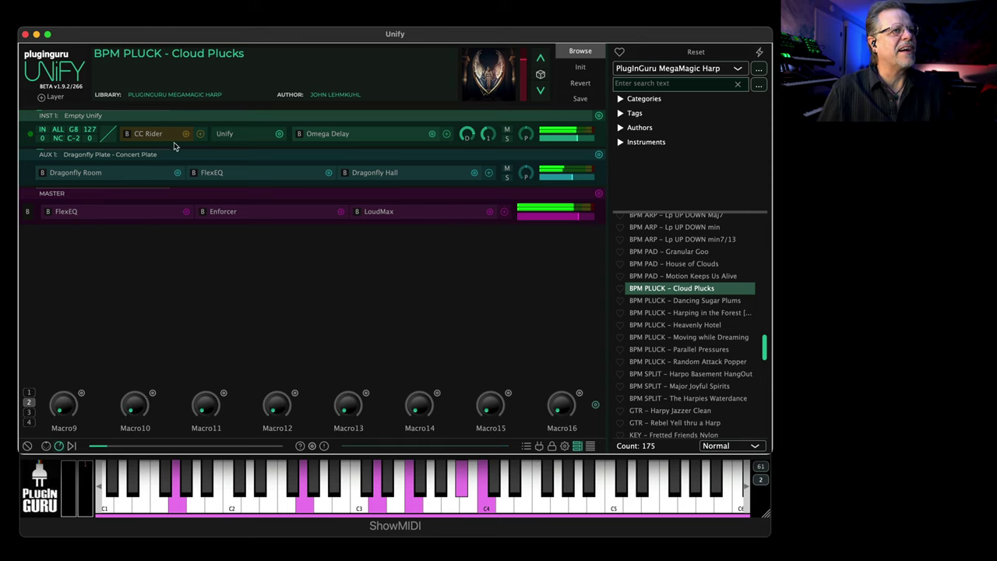
left_click(227, 134)
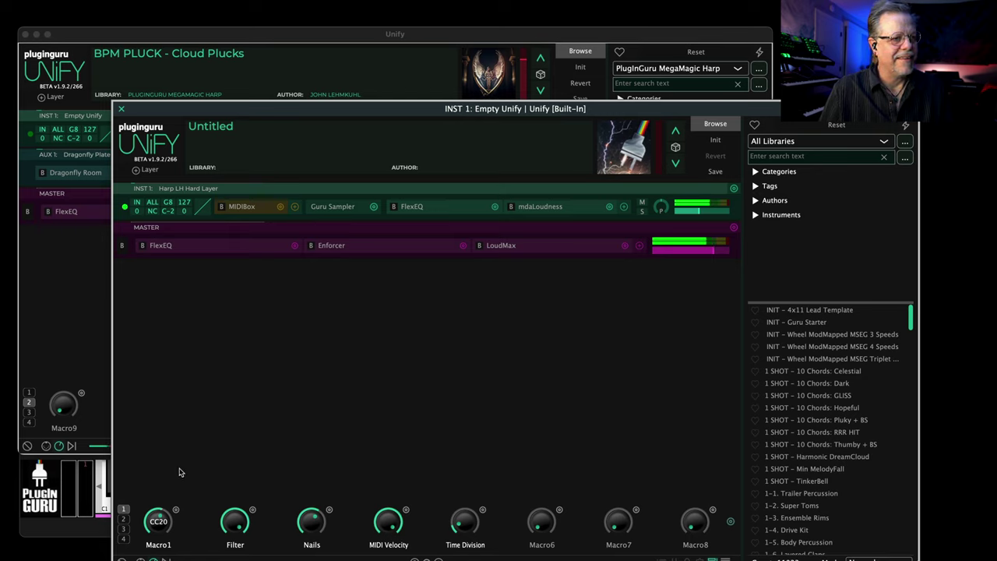
- Open Harp LH Hard Layer's Guru Sampler, adjust its Shift knob, then close both nested editors
left_click(332, 207)
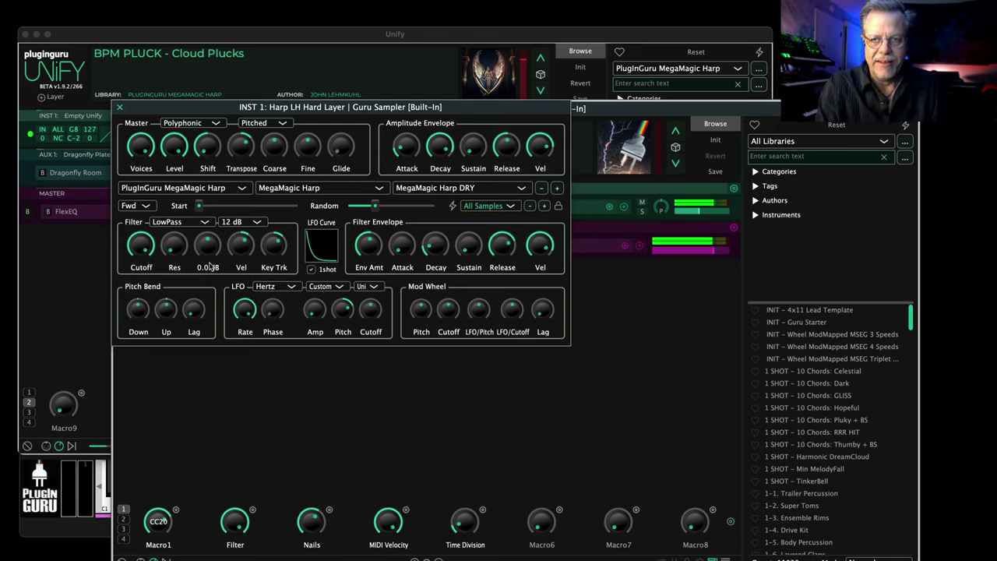
left_click_drag(207, 147, 265, 9)
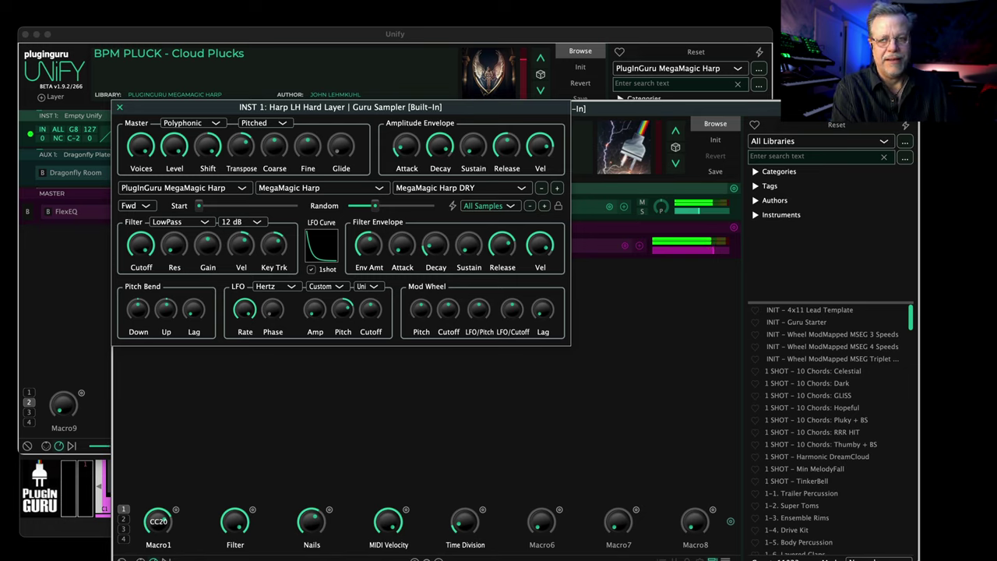
left_click(119, 107)
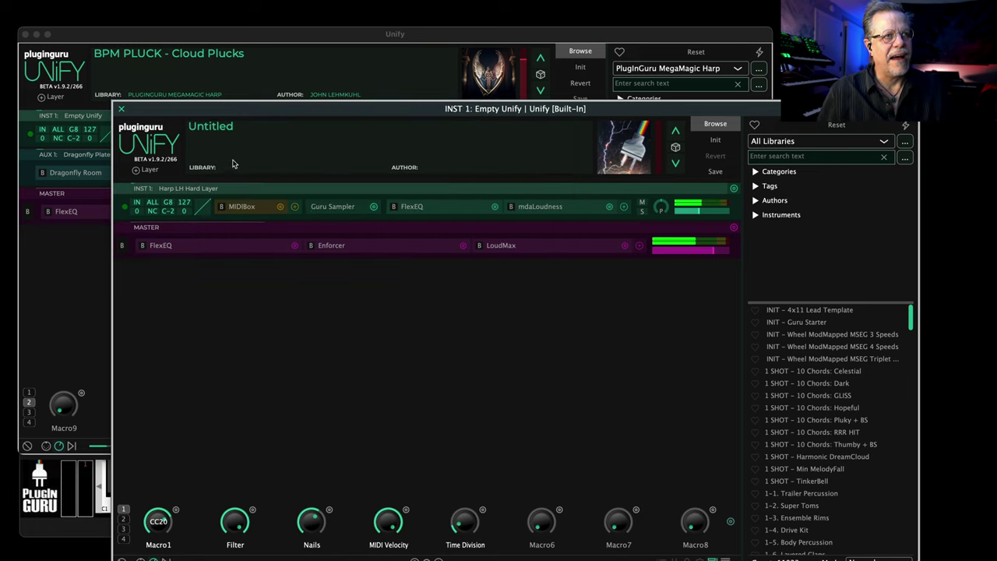
left_click(122, 109)
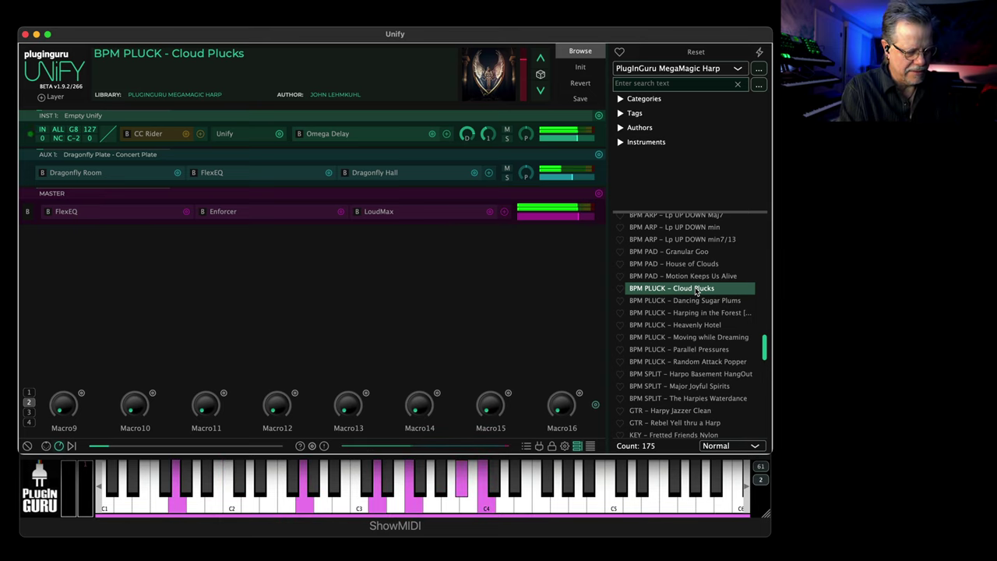
- Audition GTR - Harpy Jazzer Clean, then load KEY - Fretted Friends Steel
scroll(701, 346, "down", 3)
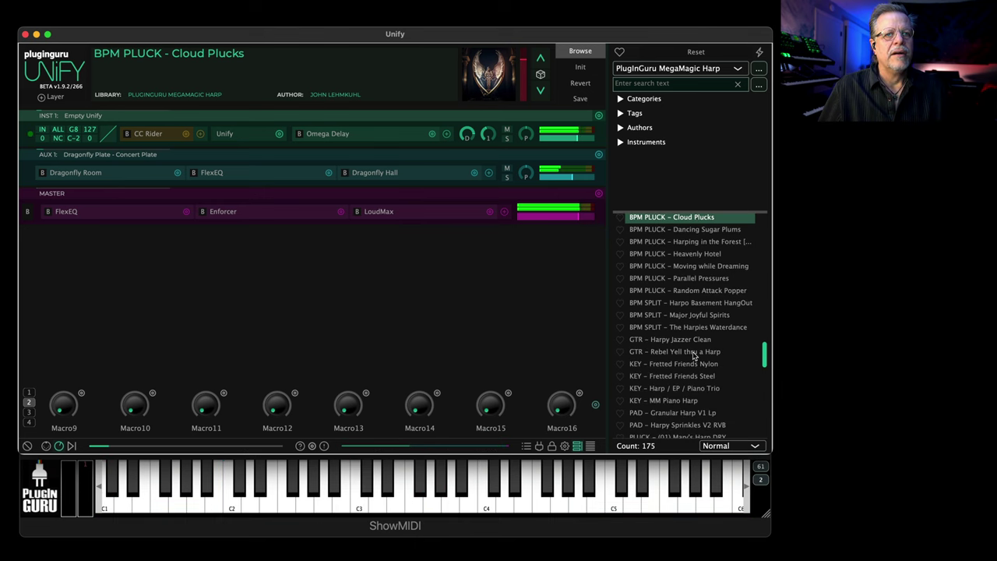
left_click(679, 340)
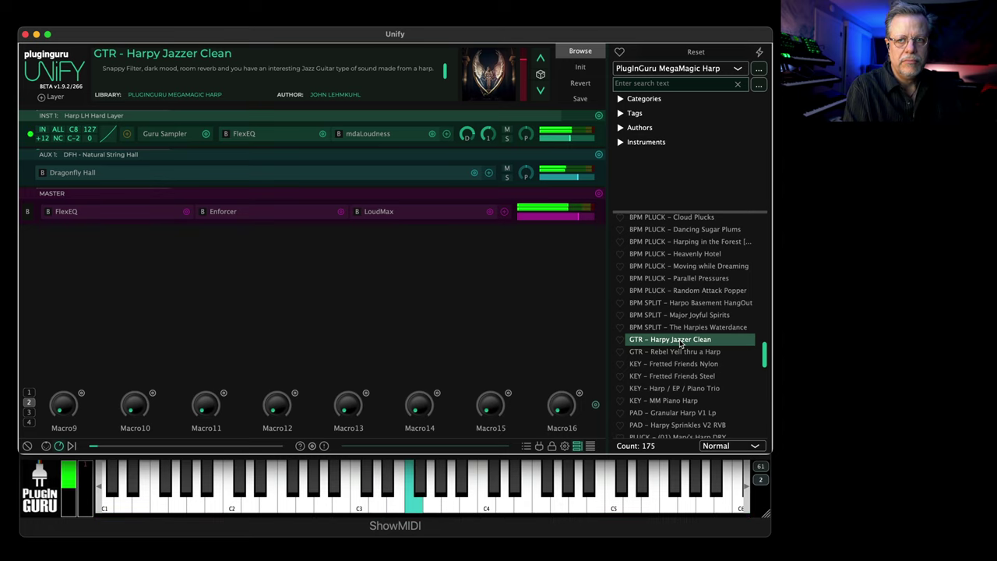
scroll(680, 344, "down", 3)
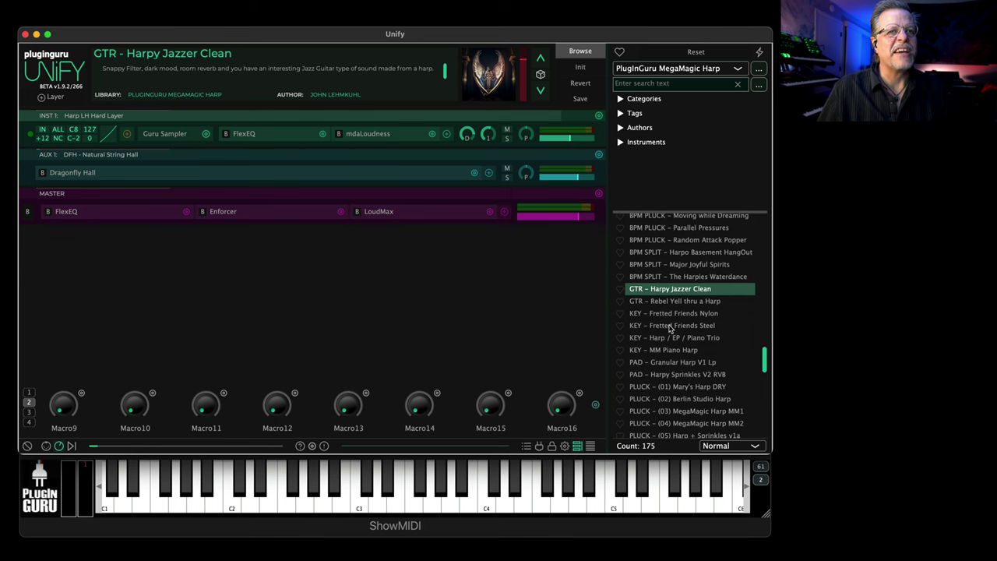
left_click(669, 325)
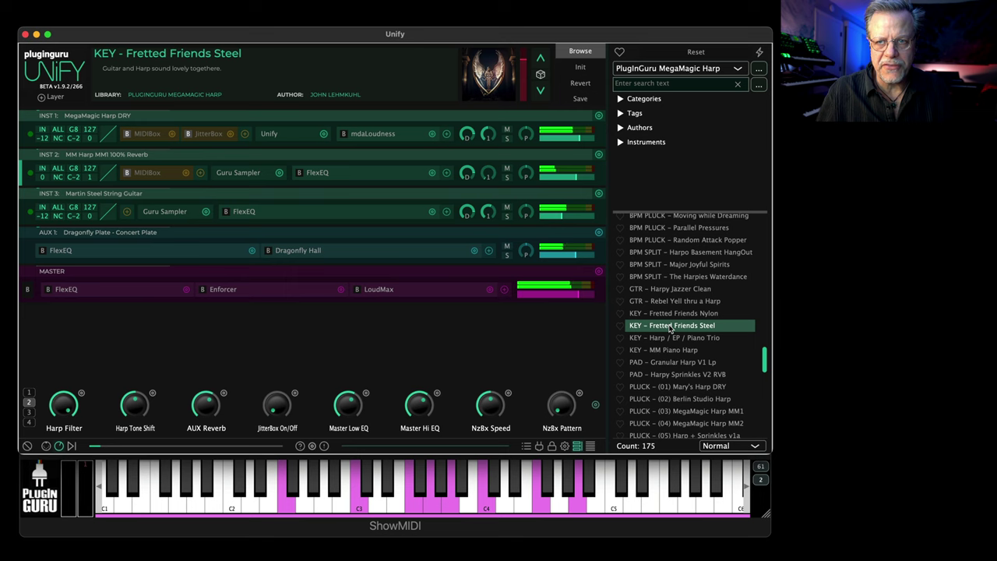
scroll(675, 316, "down", 10)
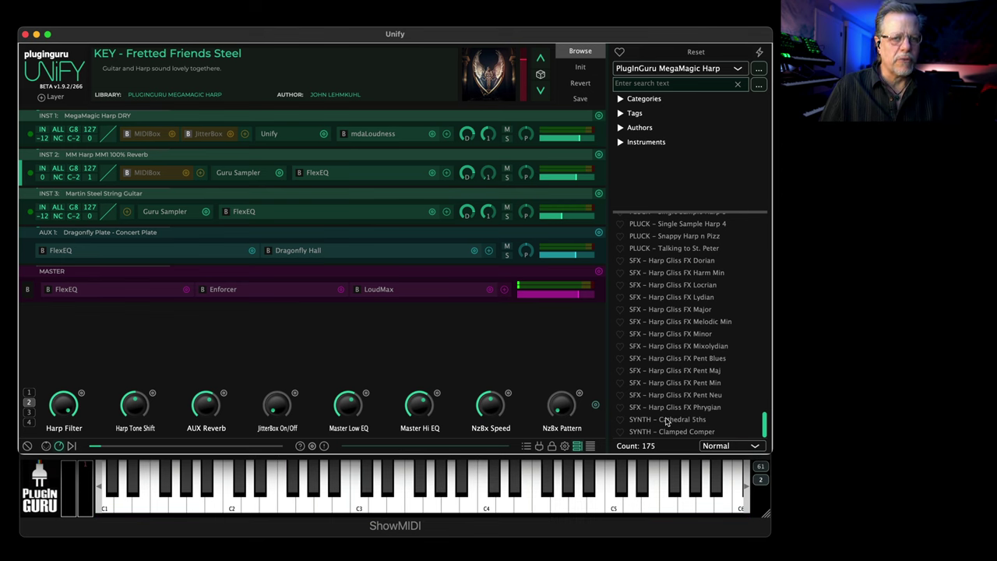
- Load SYNTH - Cathedral 5ths, then PLUCK - (03) MegaMagic Harp MM1, then PLUCK - (08) Harp + Sprinkles v2b
left_click(666, 419)
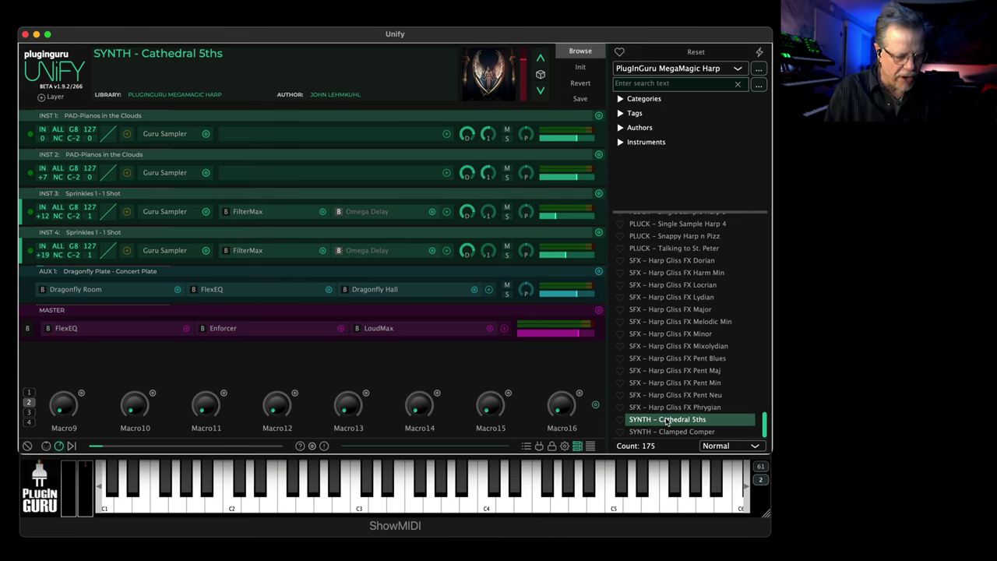
scroll(667, 316, "up", 10)
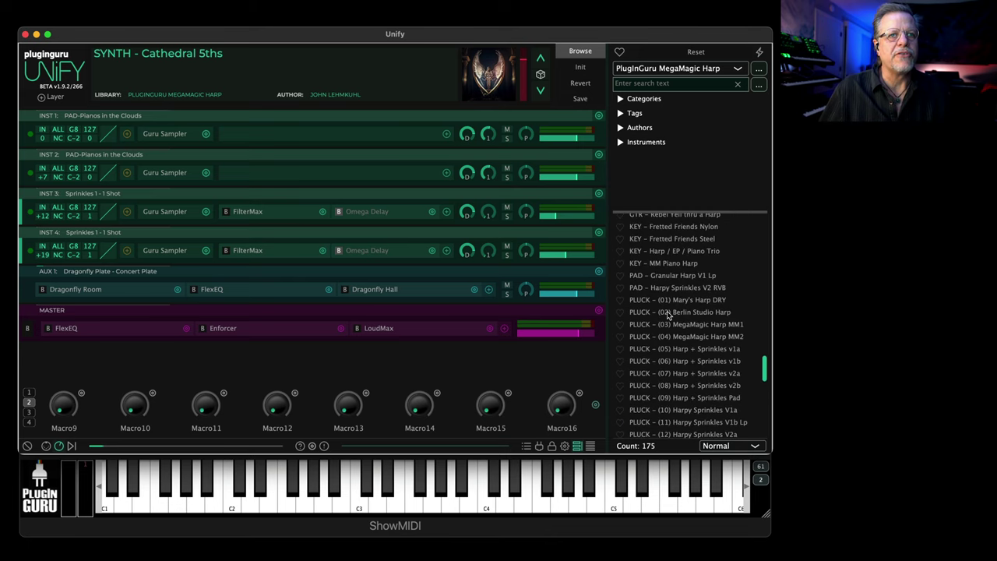
left_click(670, 320)
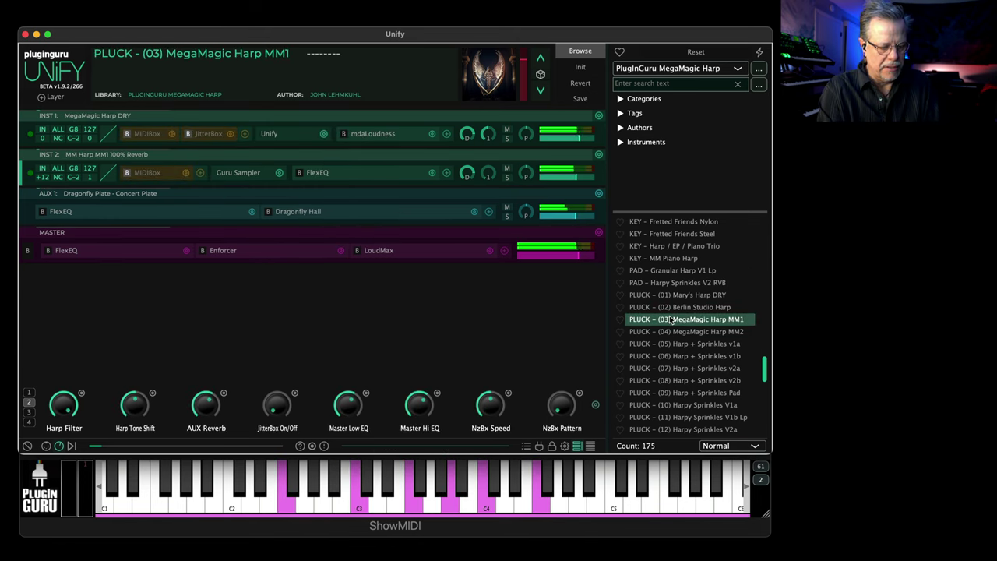
scroll(676, 337, "down", 2)
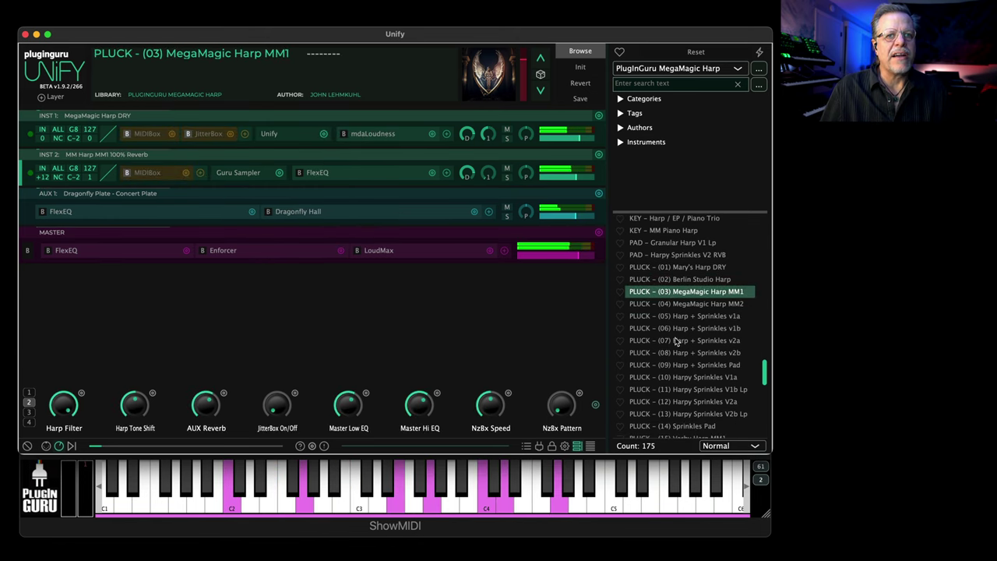
left_click(685, 354)
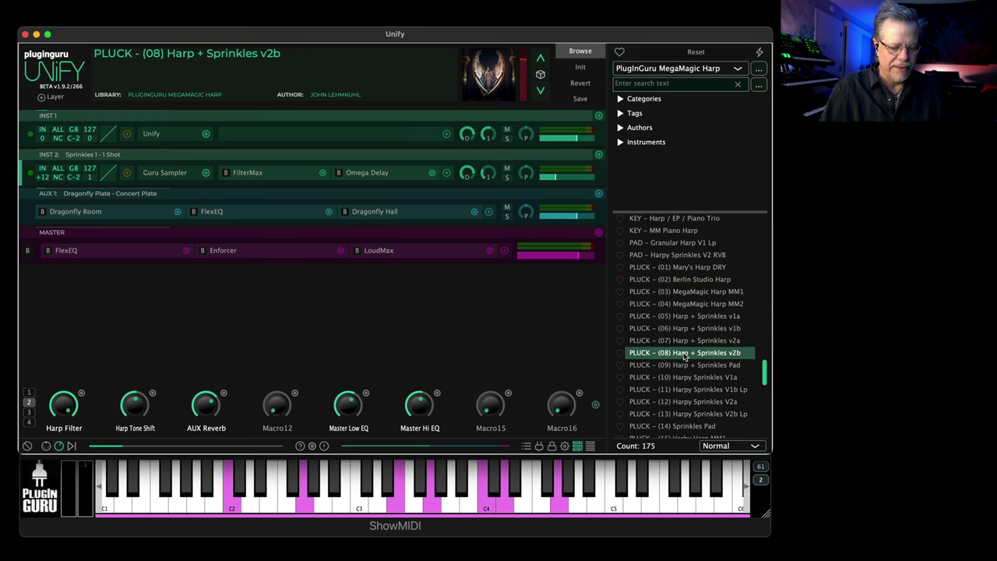